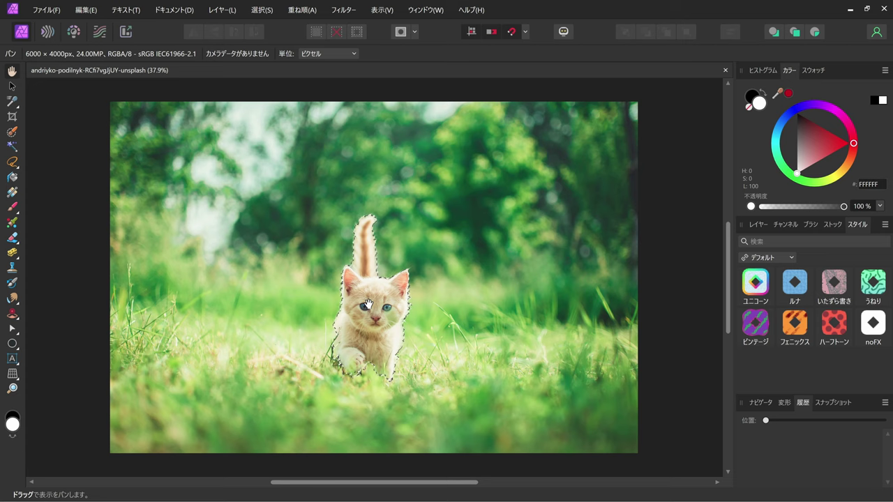
Duplicate the selected kitten onto a new layer with Ctrl+J
key(ctrl+j)
Move one kitten copy right, then duplicate again and place a third kitten left
key(v)
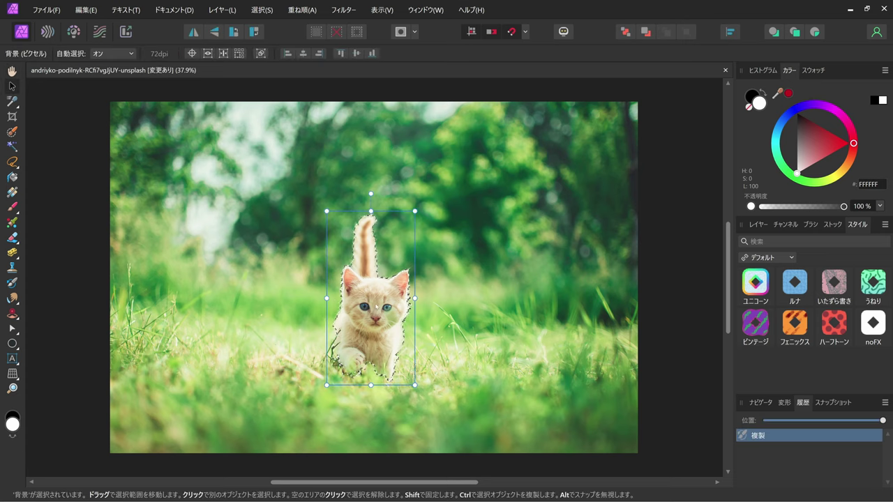
mouse_move(376, 305)
mouse_down()
mouse_move(486, 292)
mouse_move(486, 272)
mouse_up()
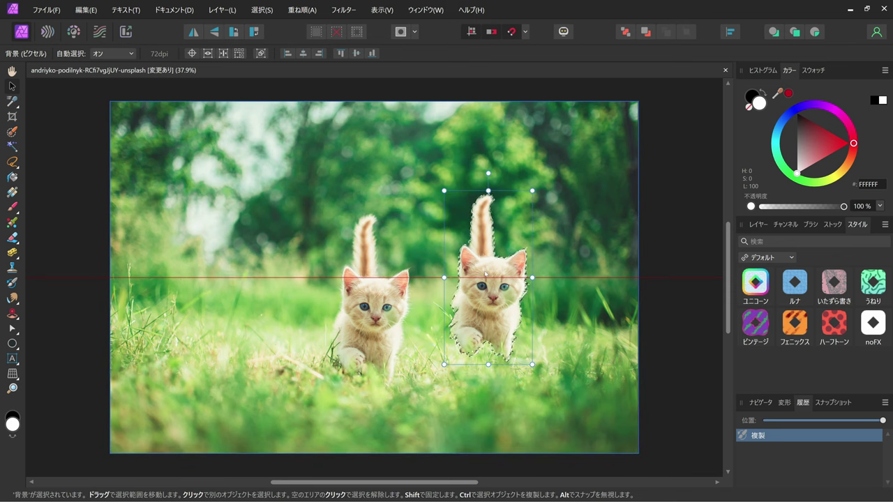
click(758, 225)
key(ctrl+j)
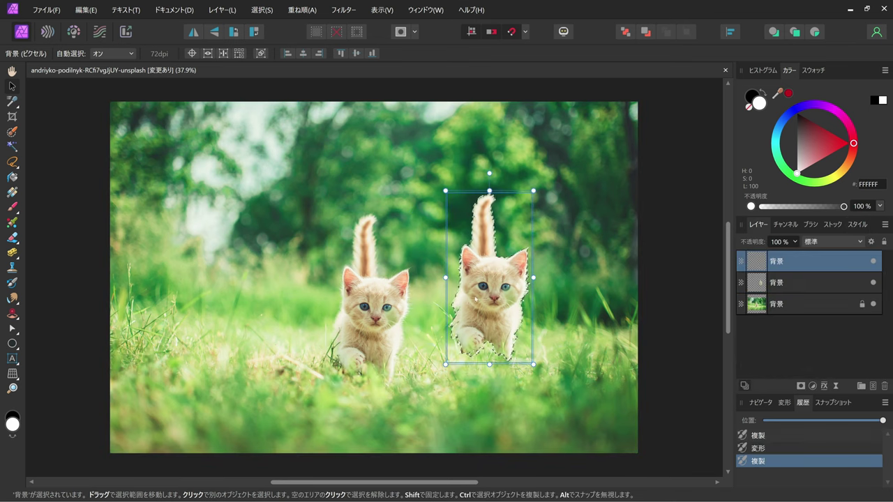
drag(475, 299, 257, 285)
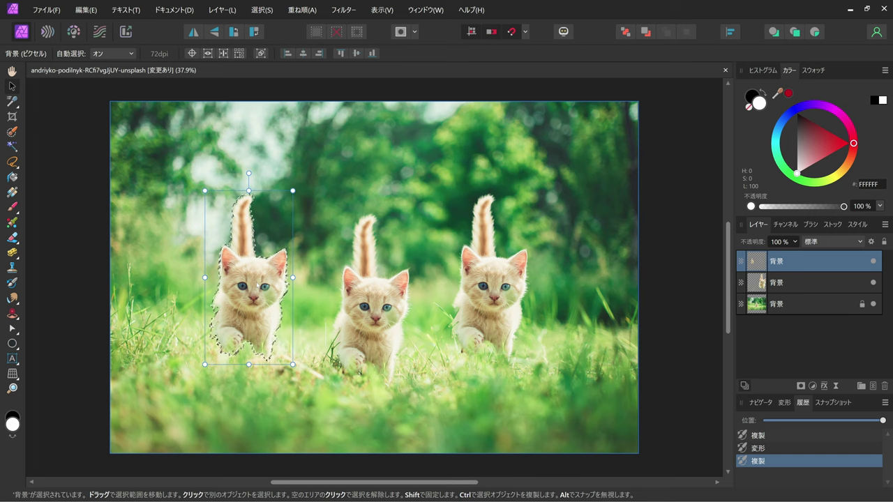
click(812, 385)
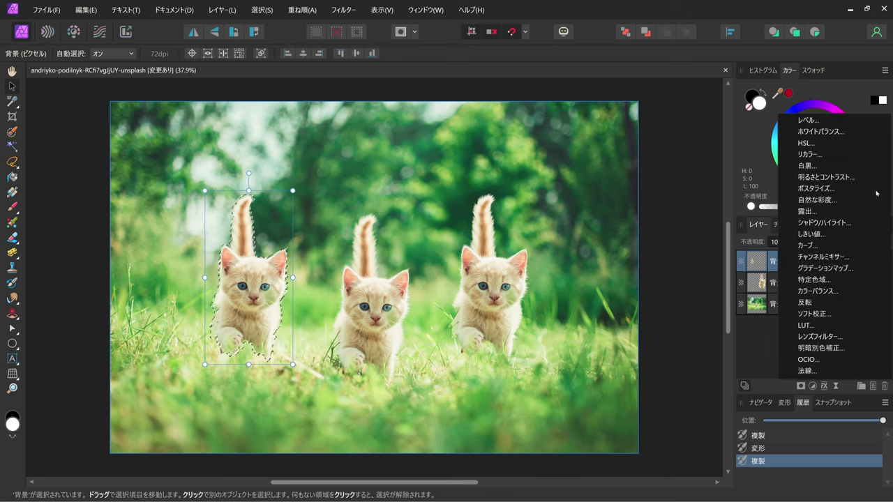
Add an HSL adjustment shifting the left kitten's hue to pink, and merge it
click(851, 143)
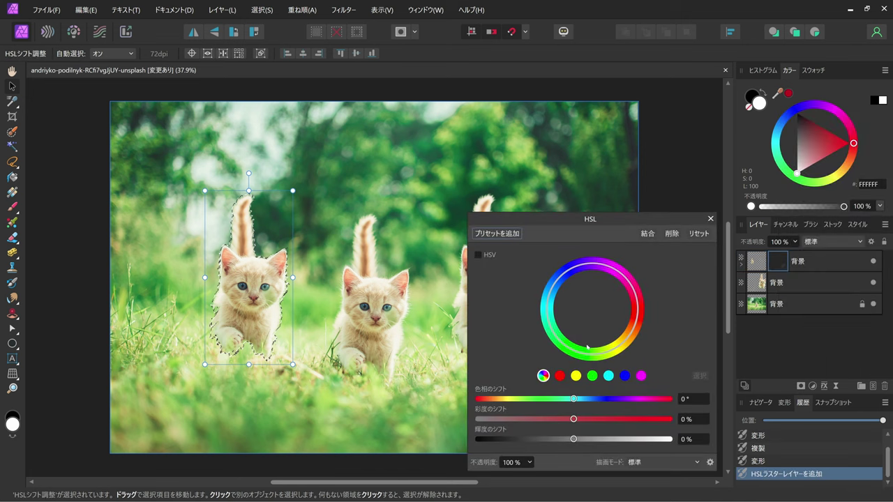
drag(573, 398, 624, 399)
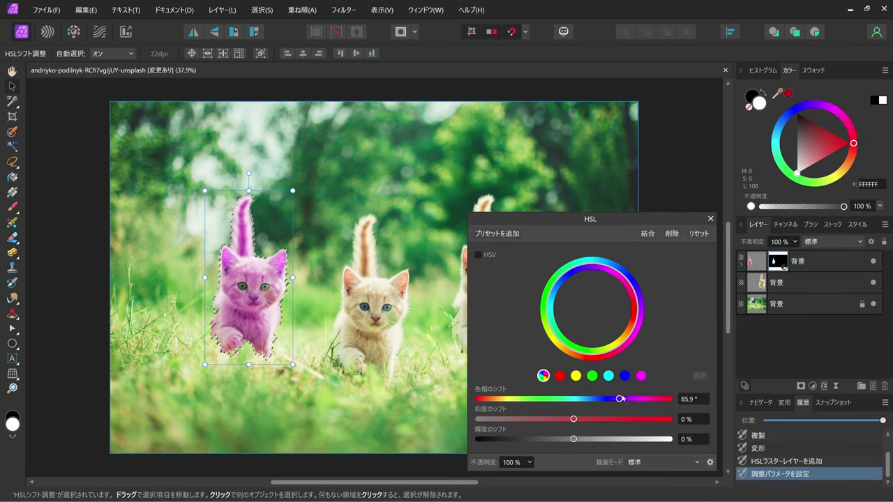
click(647, 233)
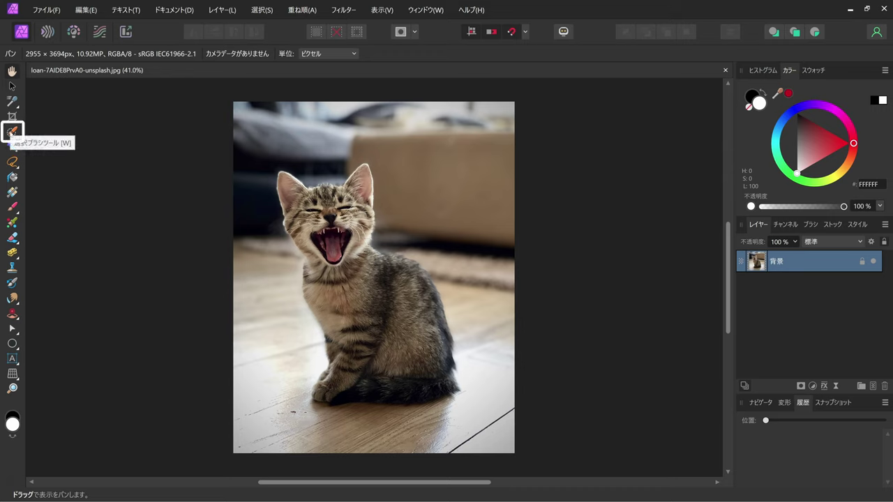
Switch to the Selection Brush Tool
click(12, 131)
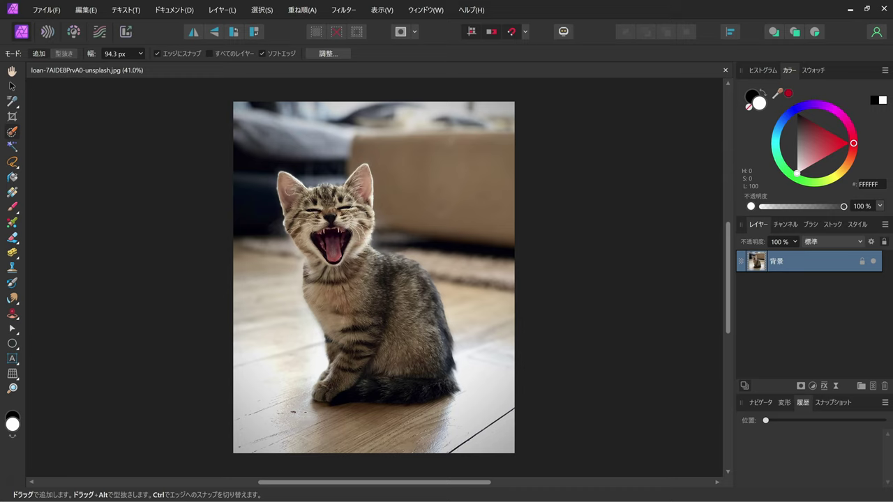
Brush a selection over the kitten's head, shoulder, back, bottom and paw
mouse_move(293, 191)
mouse_down()
mouse_move(340, 218)
mouse_move(414, 336)
mouse_move(358, 279)
mouse_move(342, 342)
mouse_move(349, 380)
mouse_move(380, 387)
mouse_move(415, 377)
mouse_move(364, 352)
mouse_move(407, 313)
mouse_move(431, 370)
mouse_move(410, 394)
mouse_move(337, 391)
mouse_up()
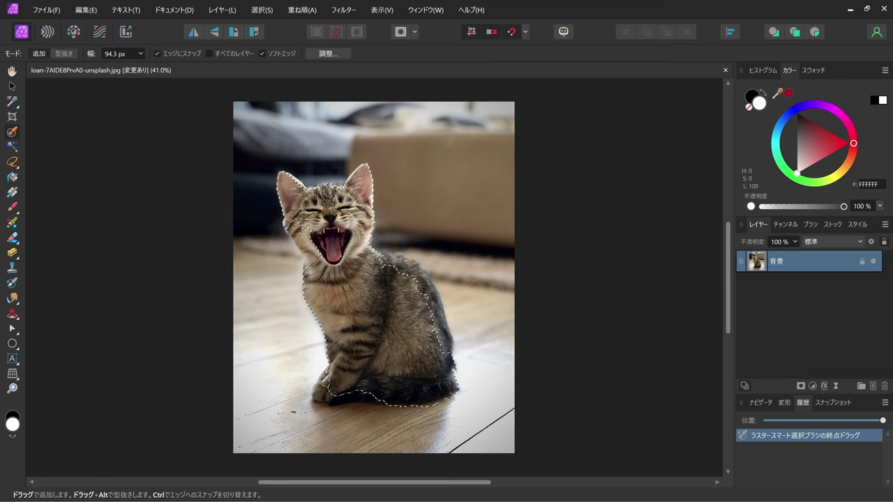
click(317, 235)
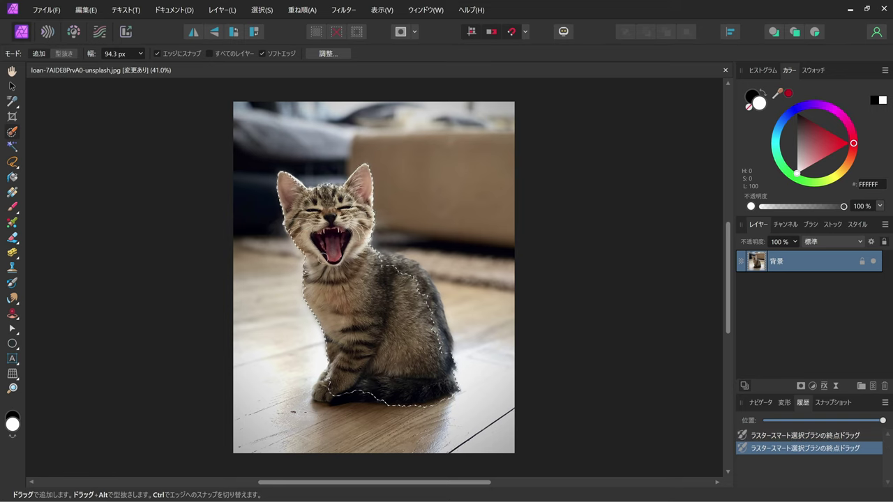
click(328, 257)
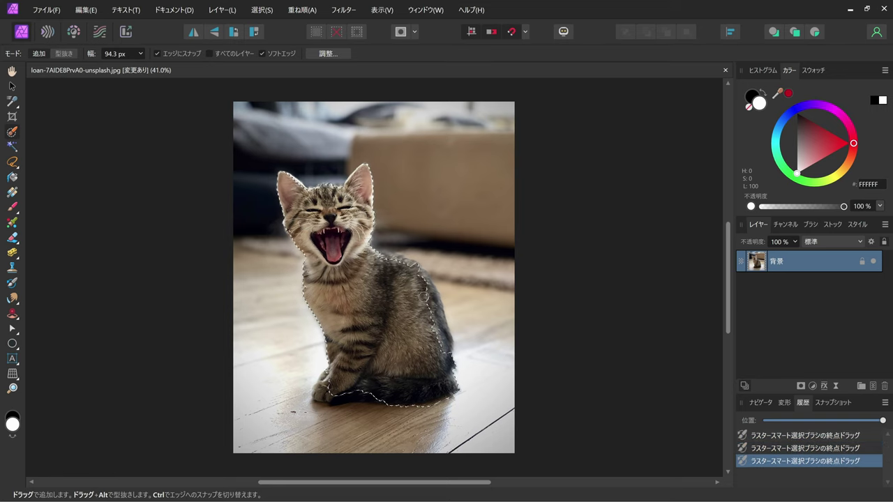
drag(424, 296, 429, 282)
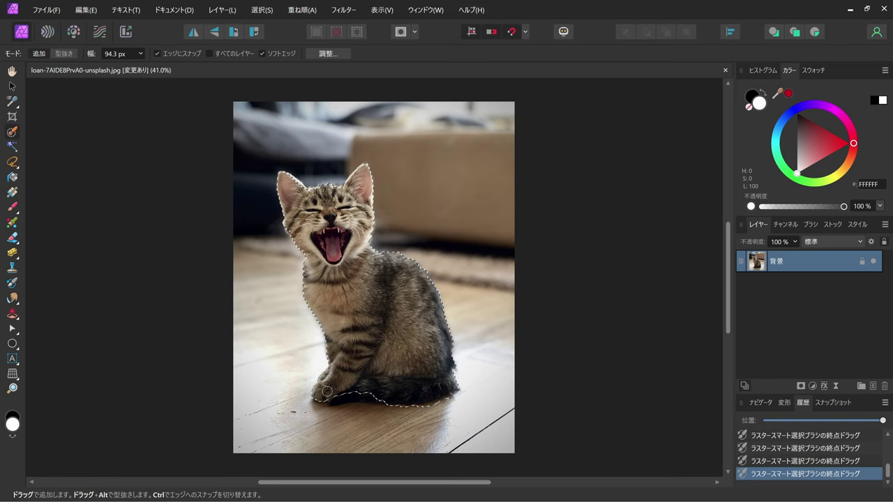
drag(327, 391, 380, 395)
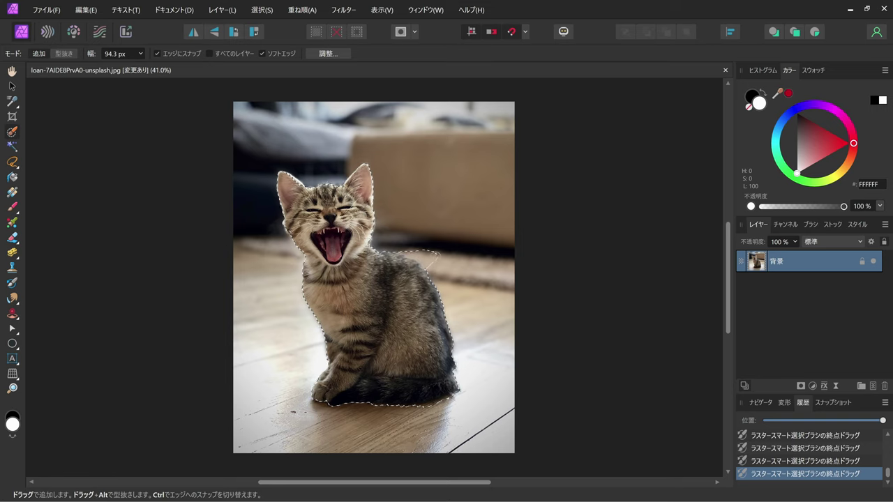
Subtract the stray bulge from the kitten selection's back with an Alt-drag
drag(428, 265, 432, 245)
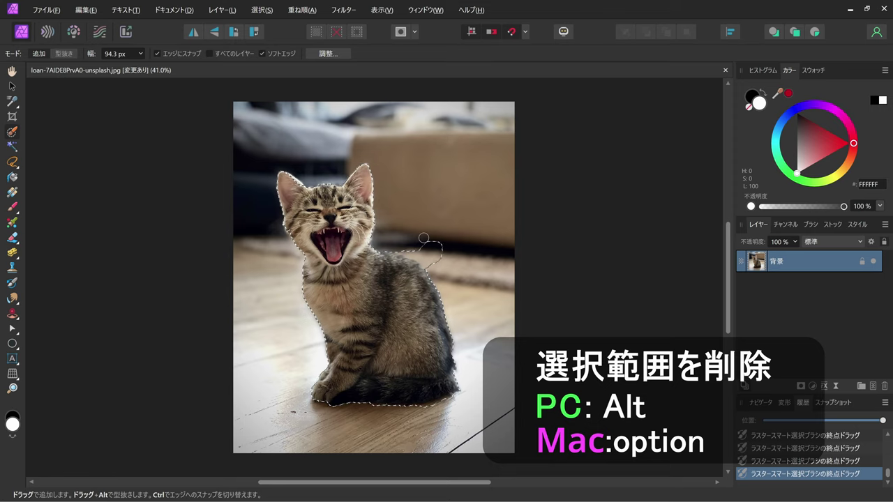
drag(427, 244, 443, 253)
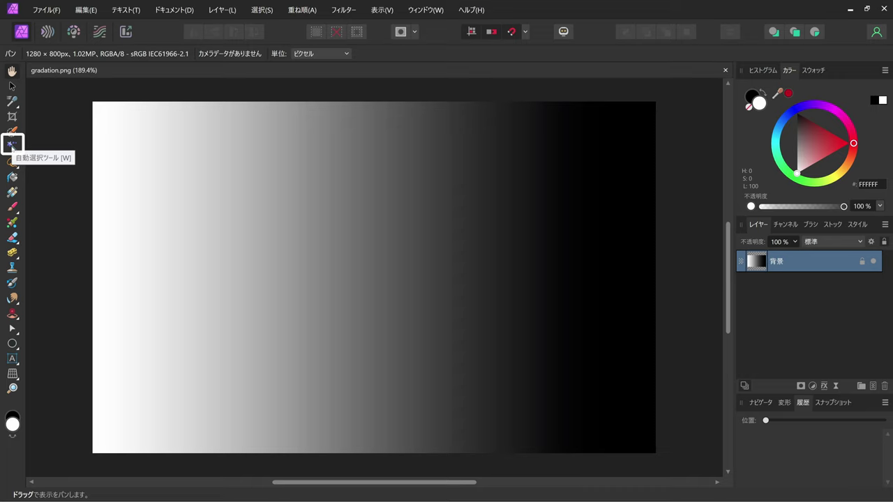
Flood-select a narrow gray band of the gradient at 5% tolerance
click(12, 145)
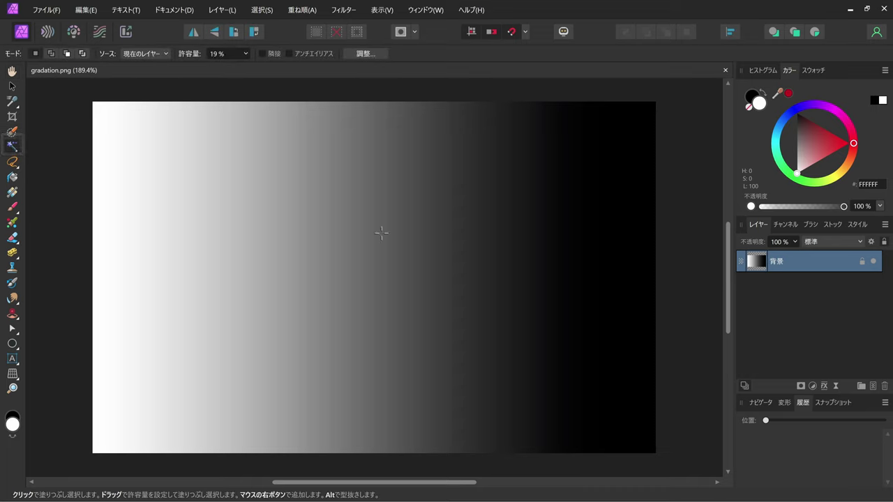
drag(381, 233, 338, 203)
key(ctrl+d)
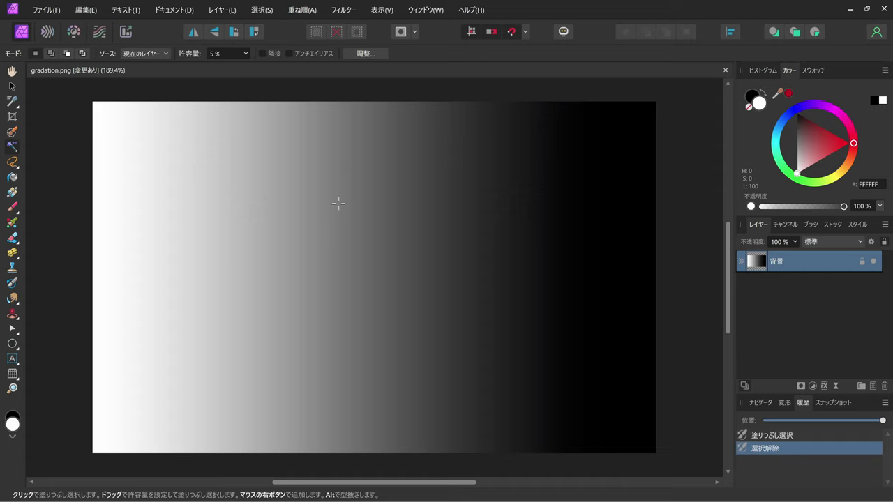
click(337, 203)
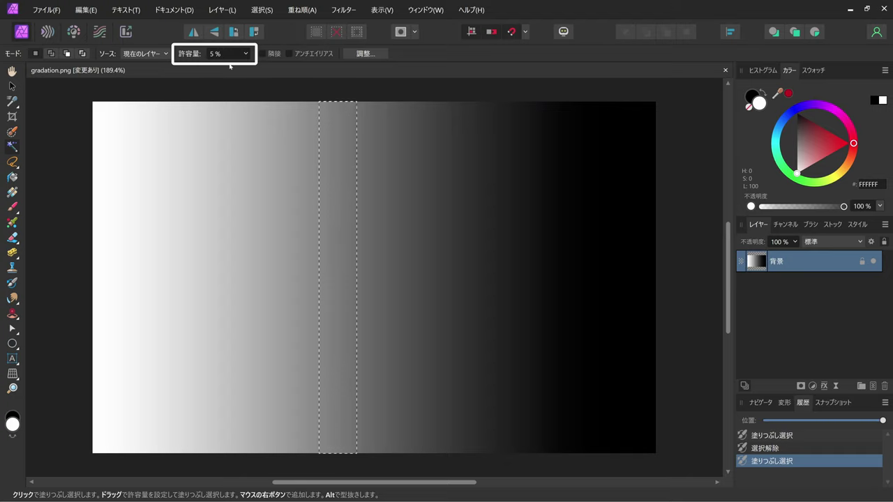
scroll(193, 54, up, 12)
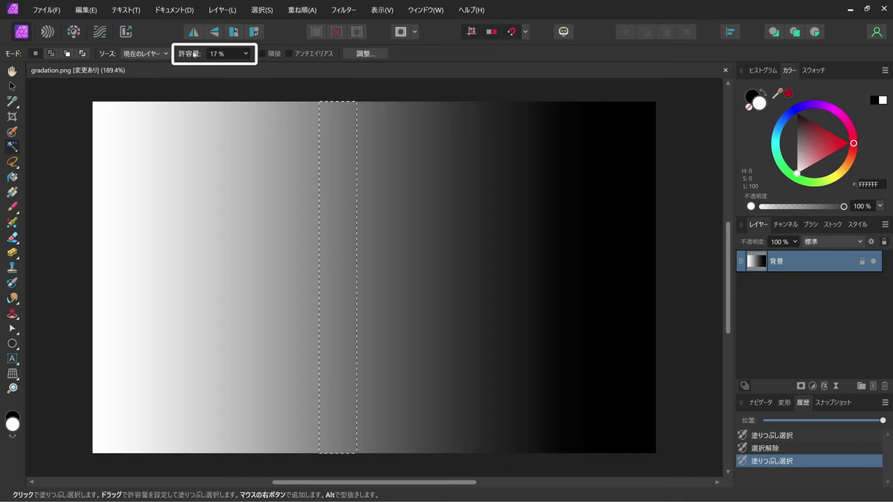
Flood-select wider and narrower bands at other tolerances up to 16%, then deselect
click(389, 135)
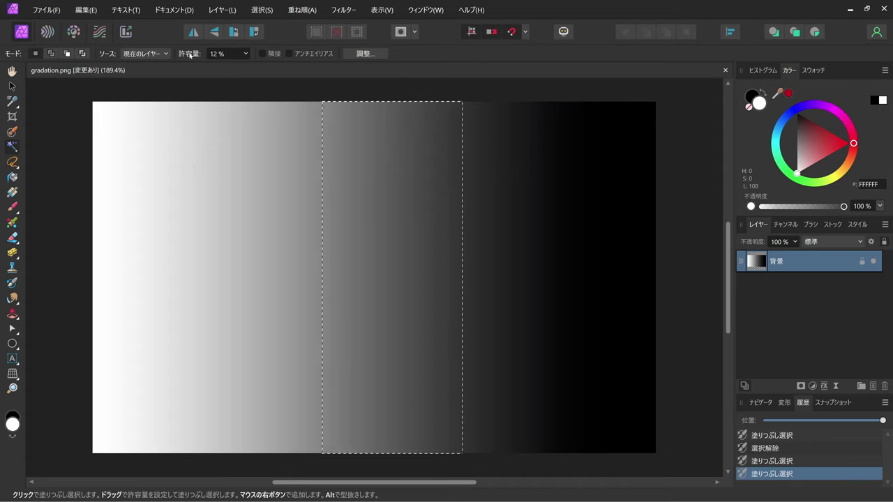
scroll(190, 56, down, 12)
scroll(186, 55, down, 3)
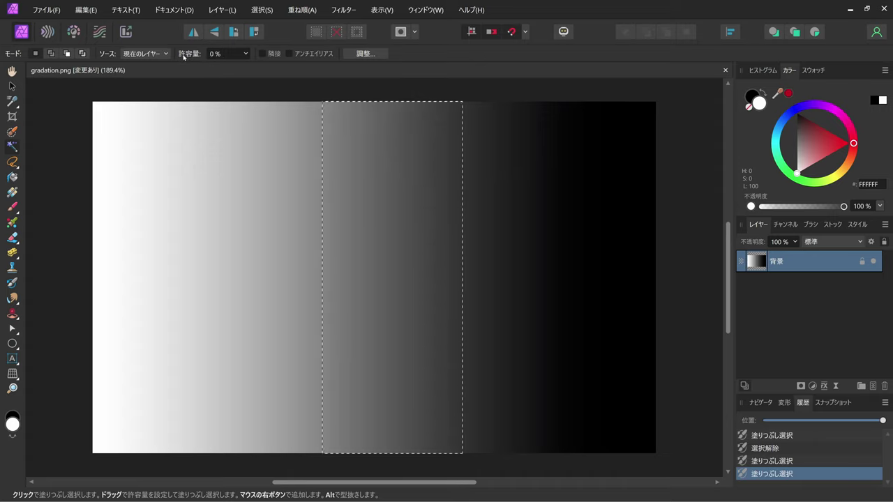
click(345, 146)
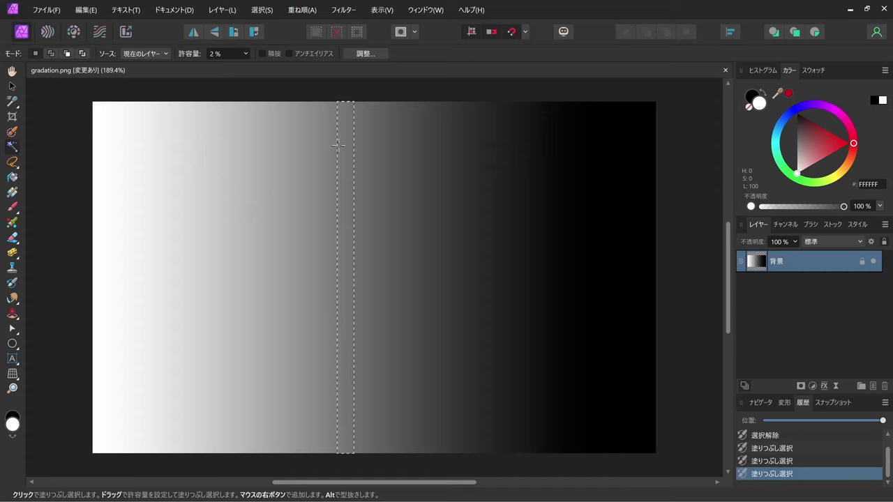
drag(353, 150, 354, 156)
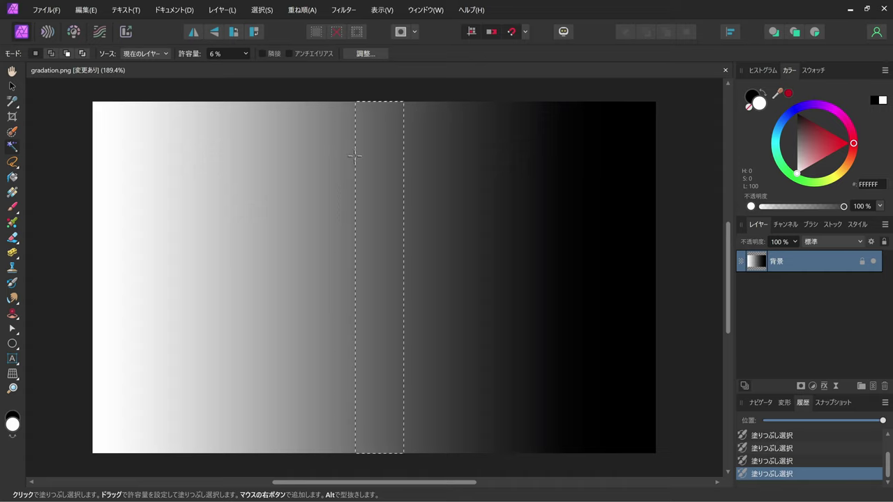
drag(354, 156, 532, 182)
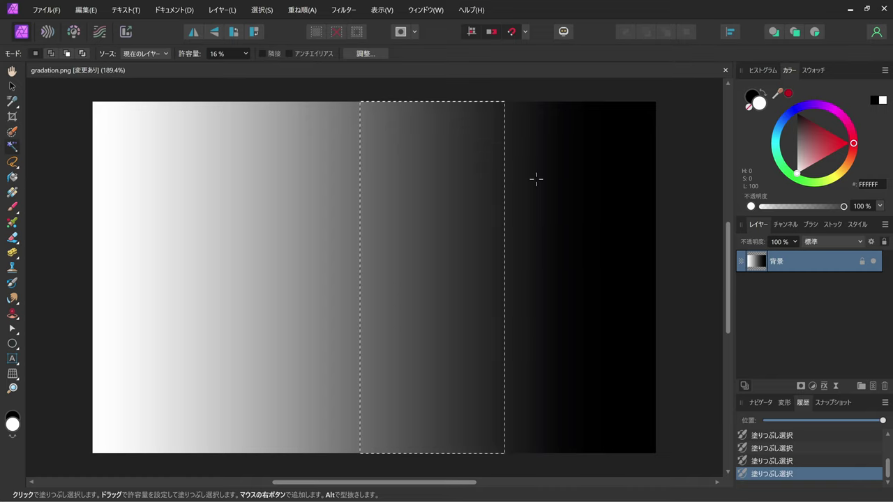
click(262, 10)
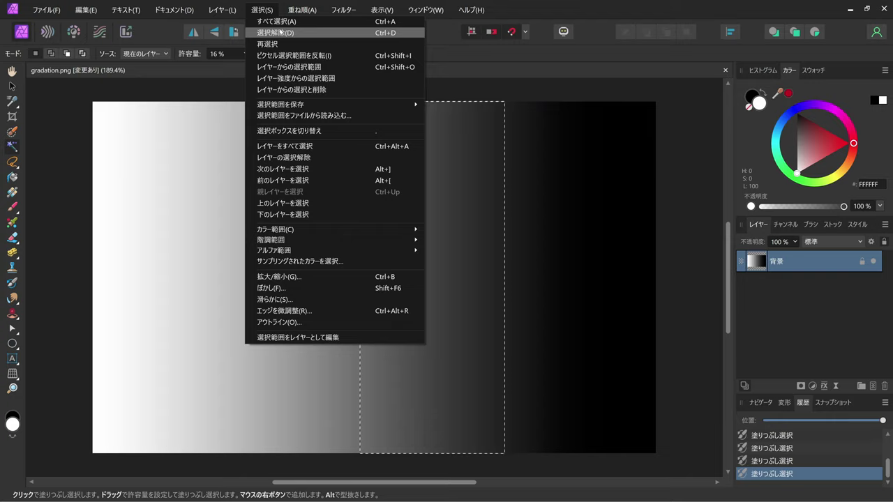
click(279, 32)
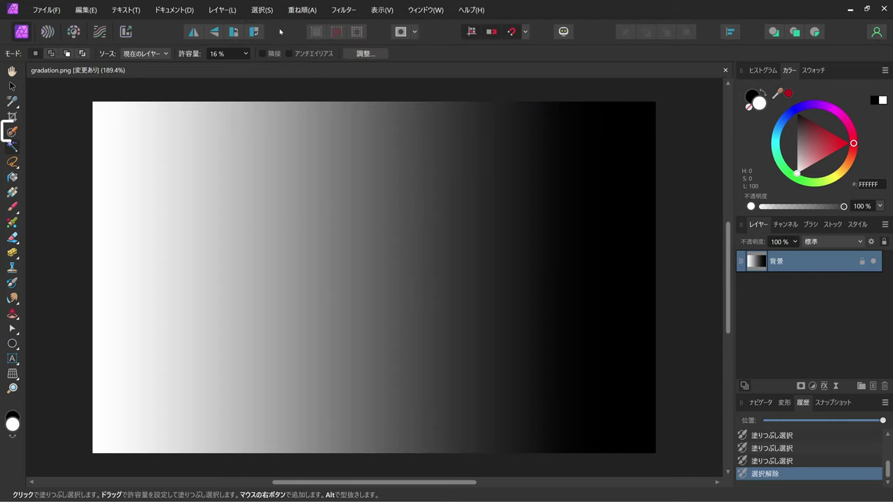
Paint a diagonal Selection Brush stroke across the gradient
click(12, 132)
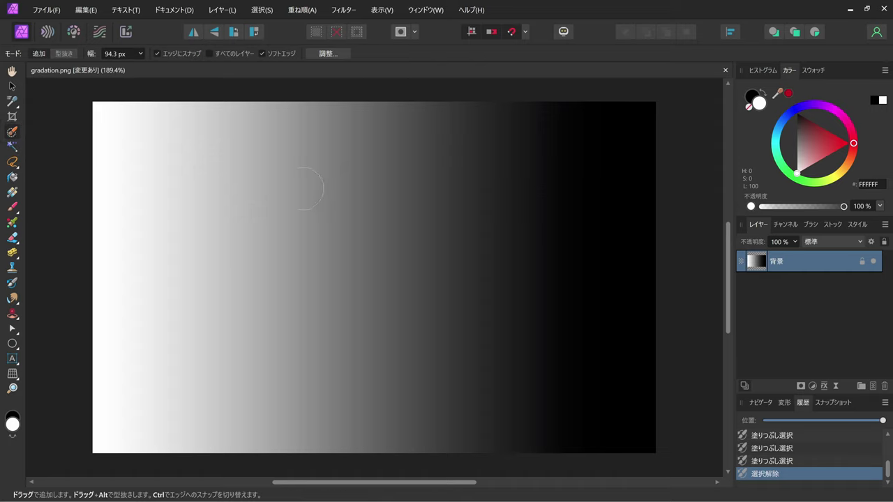
drag(299, 187, 418, 318)
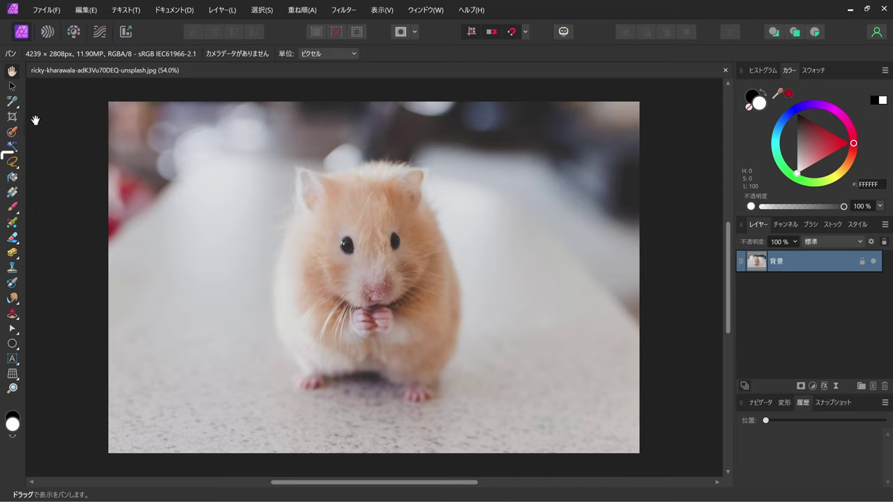
Draw a rectangular marquee over the hamster's body, then a square selection
click(12, 162)
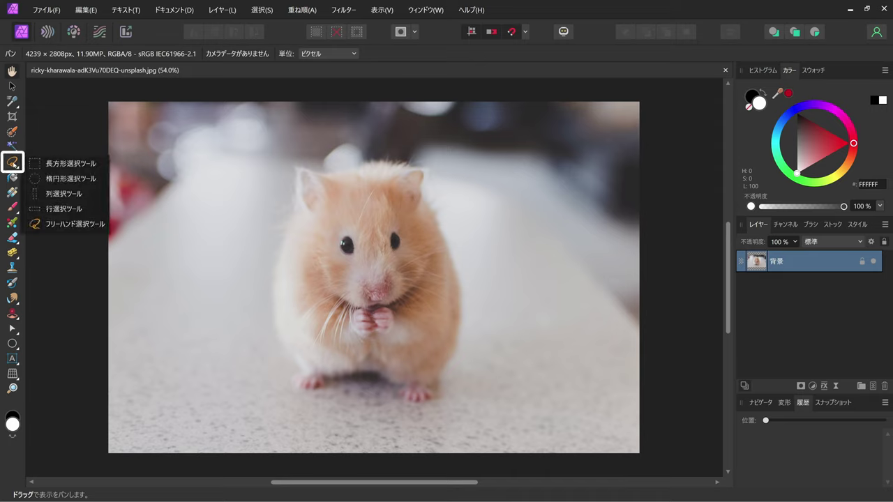
click(60, 166)
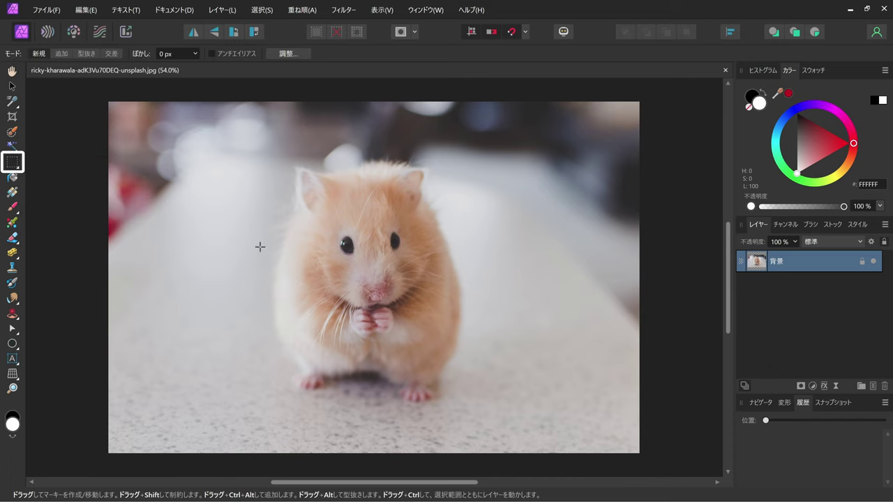
drag(258, 244, 492, 352)
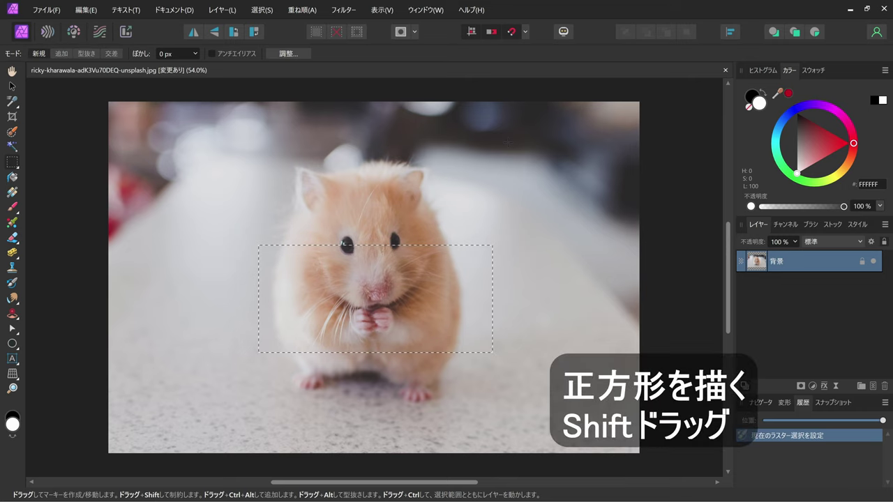
drag(468, 149, 584, 256)
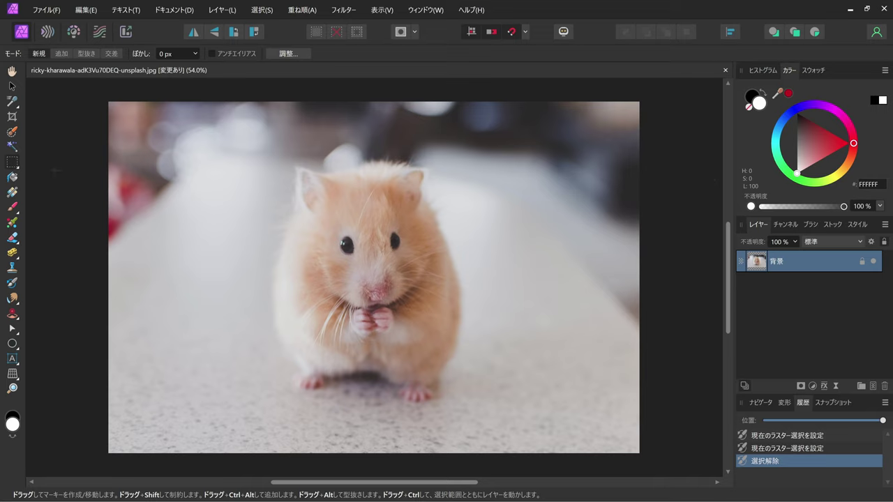
click(12, 165)
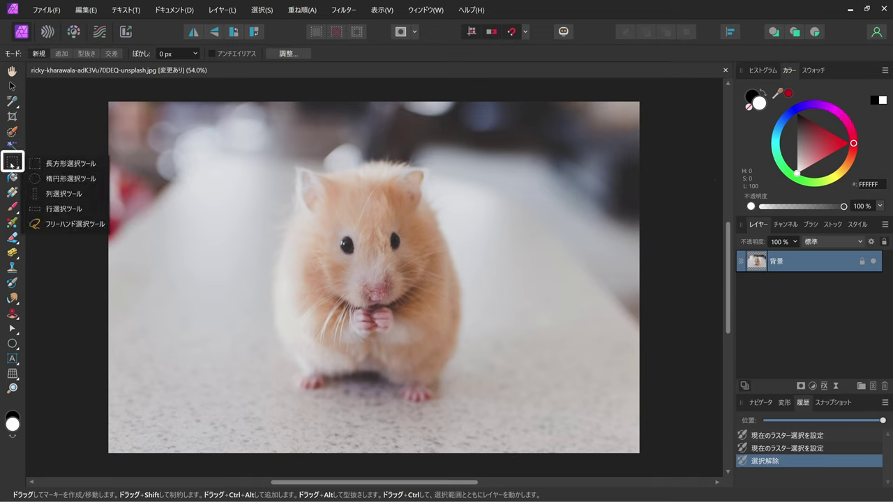
click(65, 183)
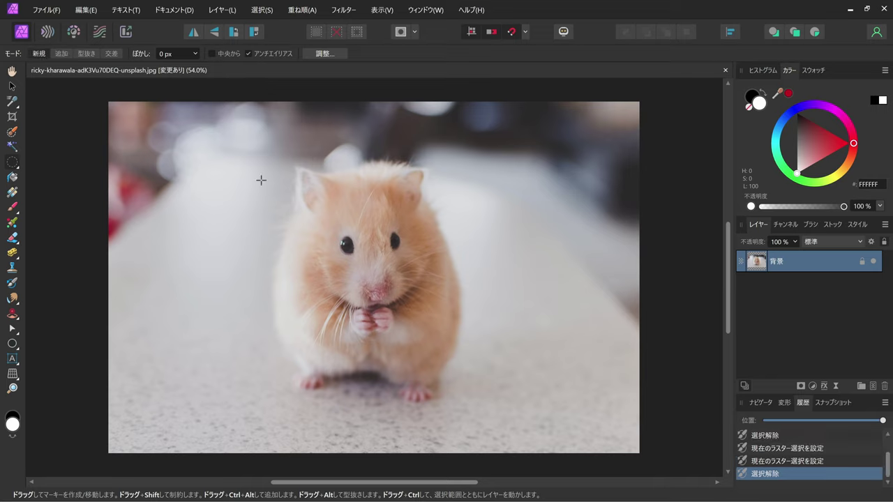
Drag an oval selection around the hamster, then replace it with a circle
mouse_move(256, 176)
mouse_down()
mouse_move(439, 351)
mouse_move(453, 409)
mouse_up()
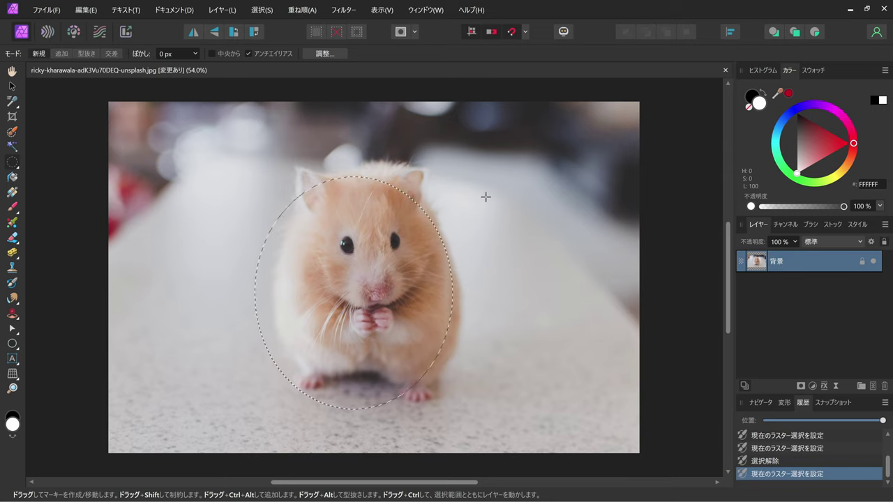
drag(480, 194, 588, 301)
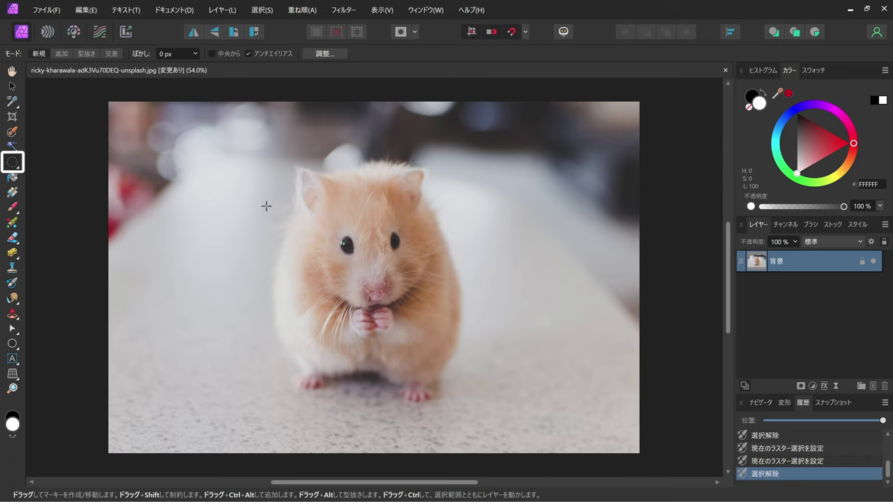
Choose the Column Marquee Tool and place a 35 px-wide column selection on the photo
click(13, 160)
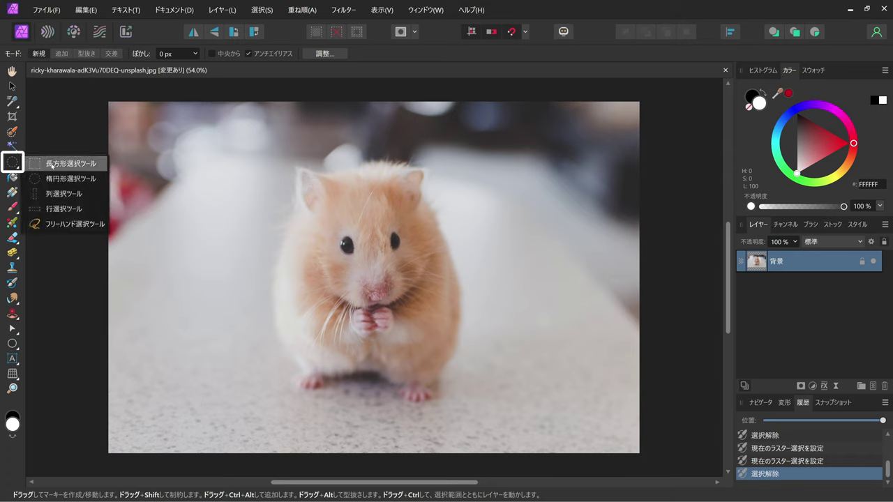
click(74, 199)
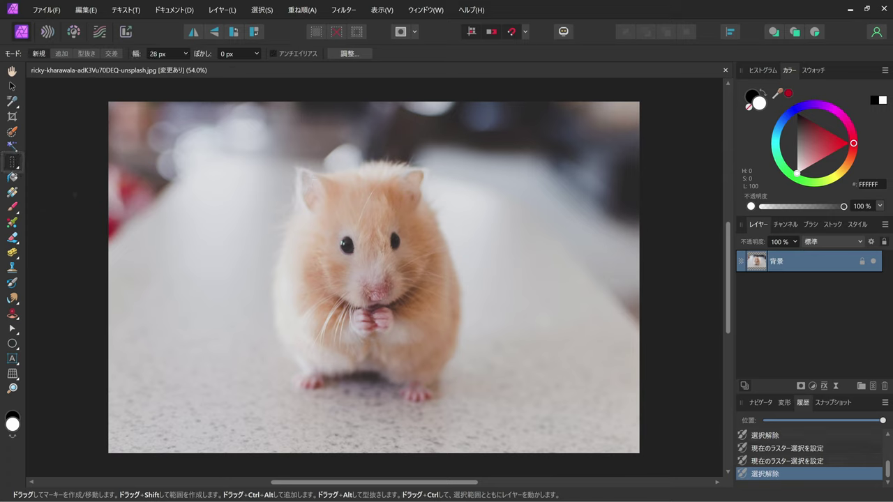
click(186, 54)
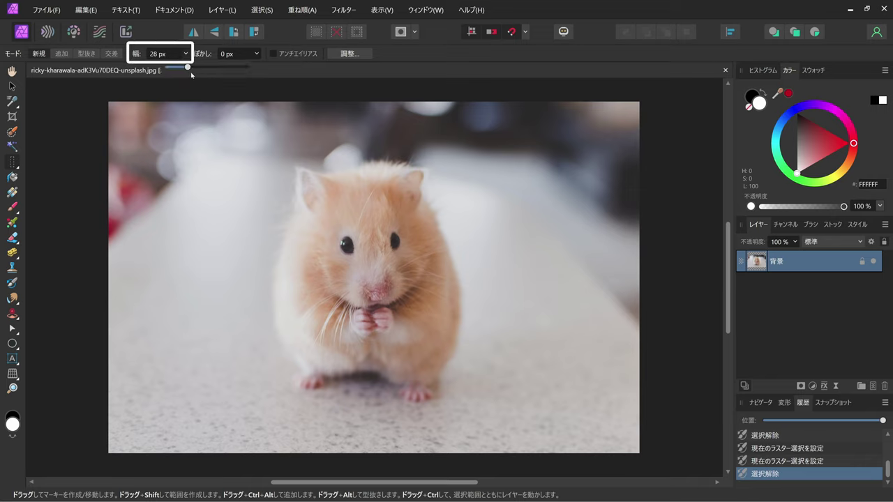
drag(189, 67, 193, 68)
click(443, 279)
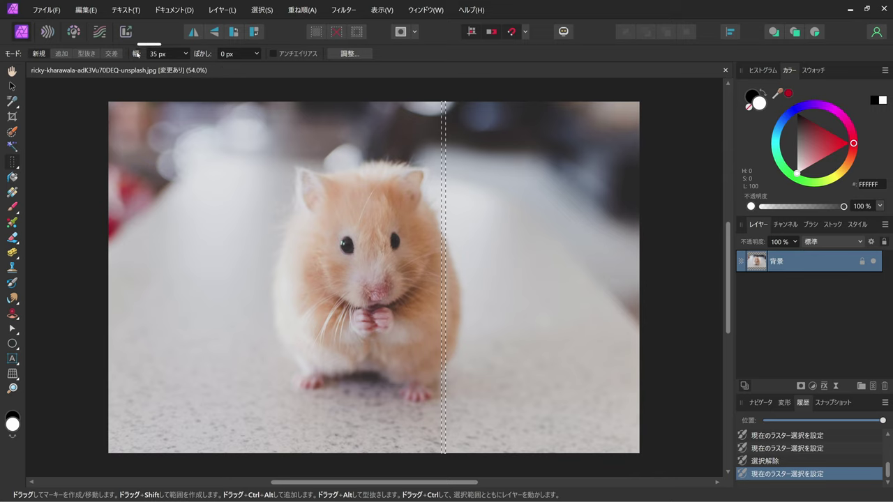
Narrow the column width to 1 px and place it through the hamster's face
drag(137, 54, 110, 54)
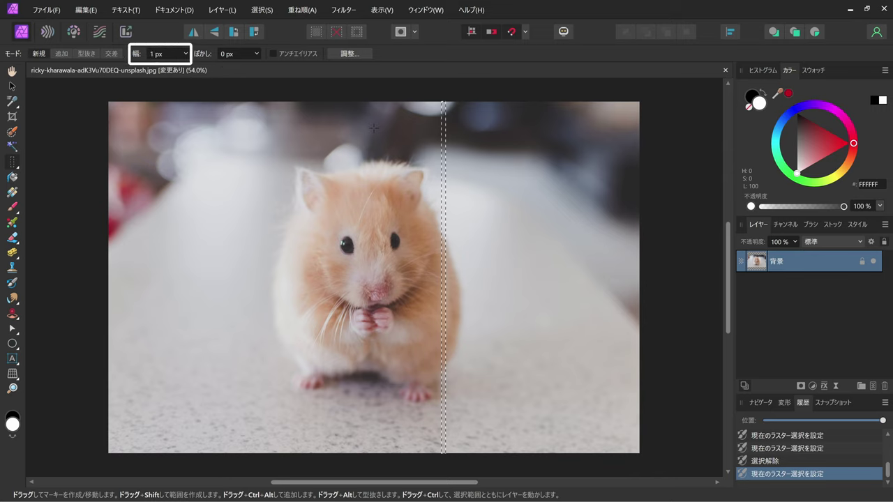
drag(374, 127, 386, 272)
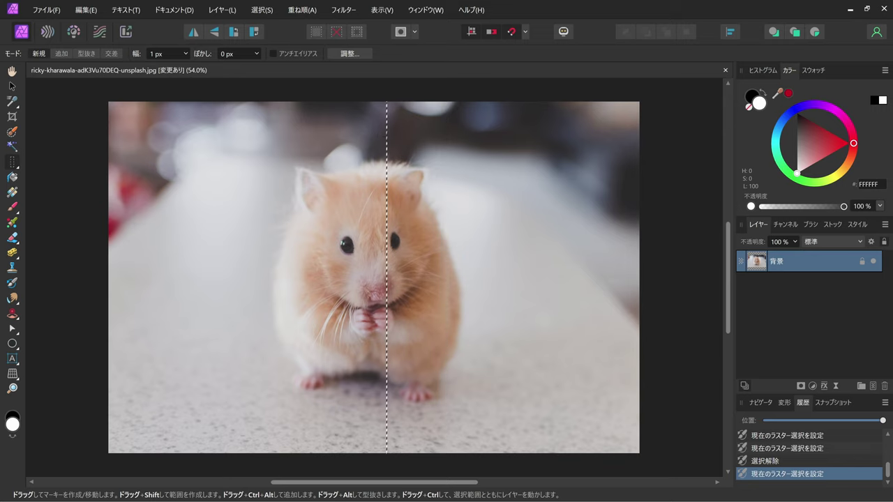
click(386, 272)
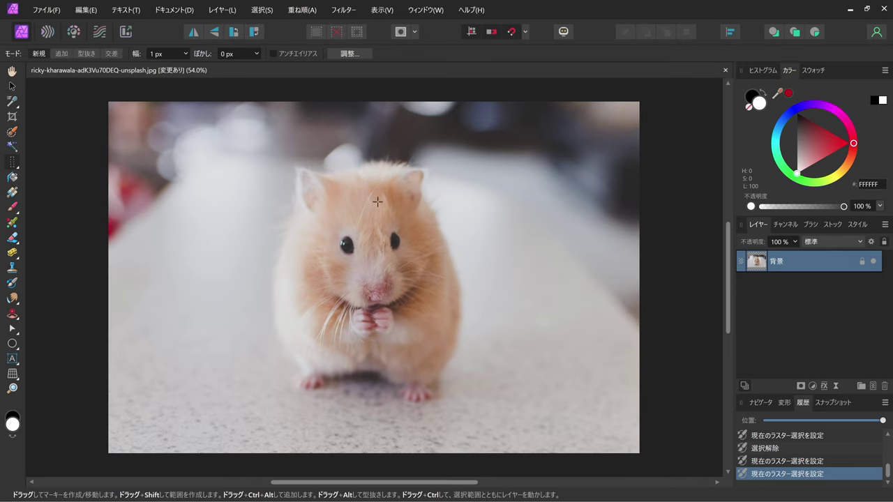
Zoom in to inspect the 1 px column, then fit the whole photo back in view
scroll(382, 190, up, 2)
scroll(374, 189, up, 2)
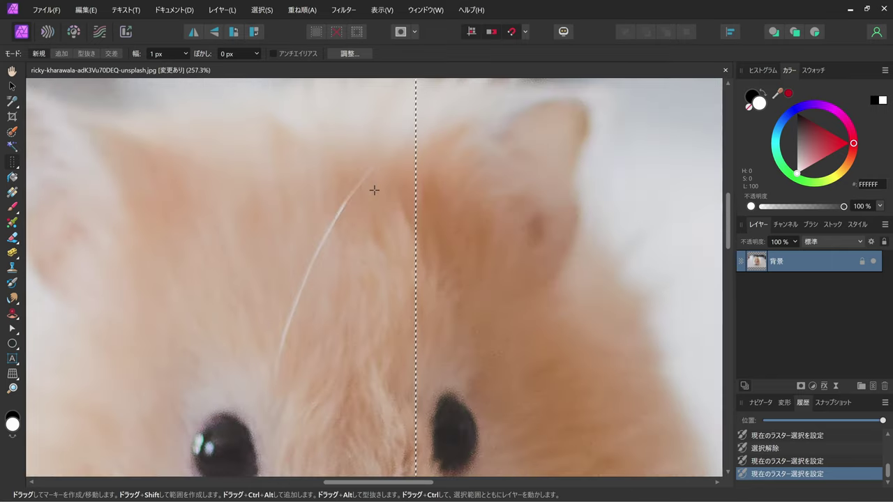
scroll(377, 190, up, 2)
scroll(447, 215, up, 2)
scroll(460, 221, up, 1)
scroll(456, 221, up, 1)
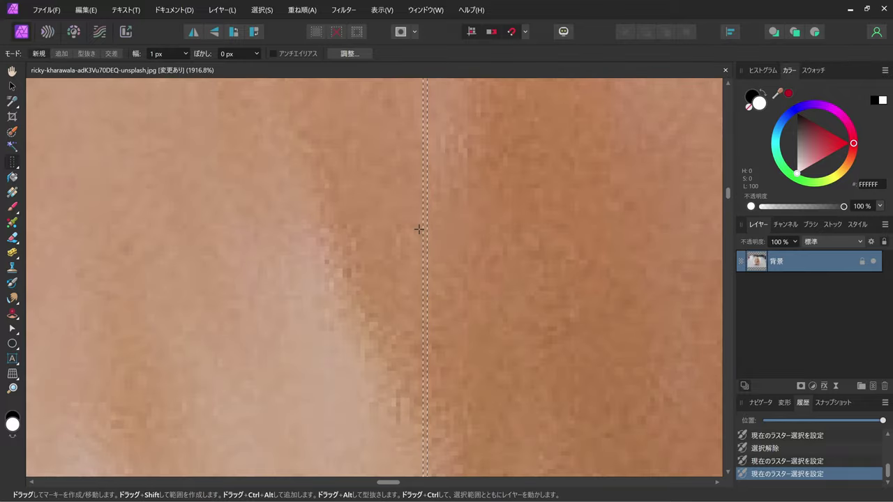
key(h)
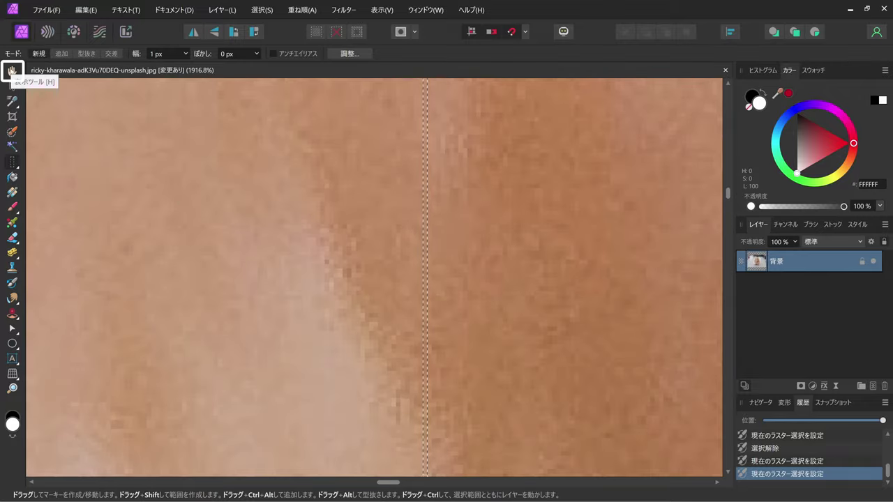
double_click(11, 71)
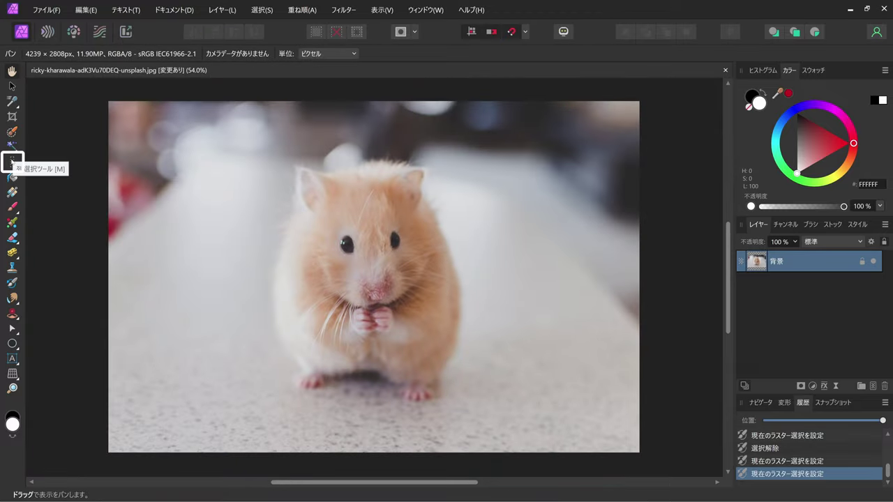
Set the Column Marquee width to 14 px and select a strip down the hamster's middle
click(12, 161)
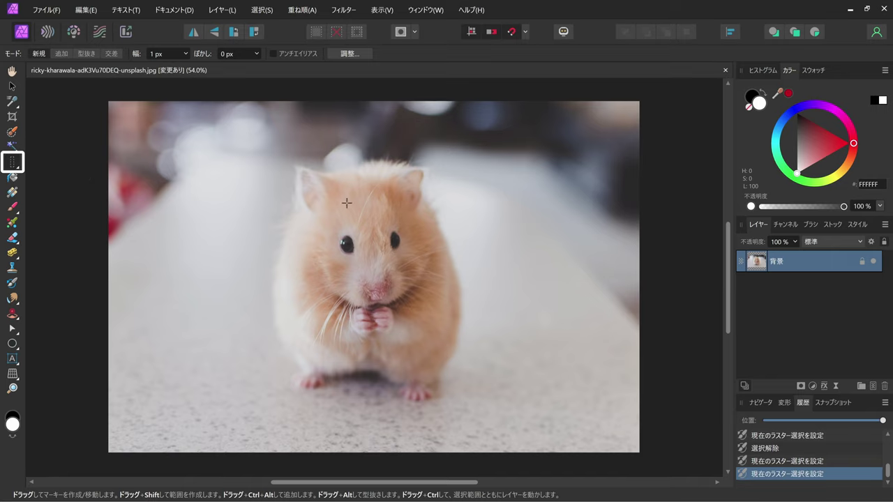
click(186, 54)
drag(187, 67, 198, 67)
mouse_move(349, 164)
mouse_down()
mouse_move(375, 190)
mouse_move(424, 192)
mouse_up()
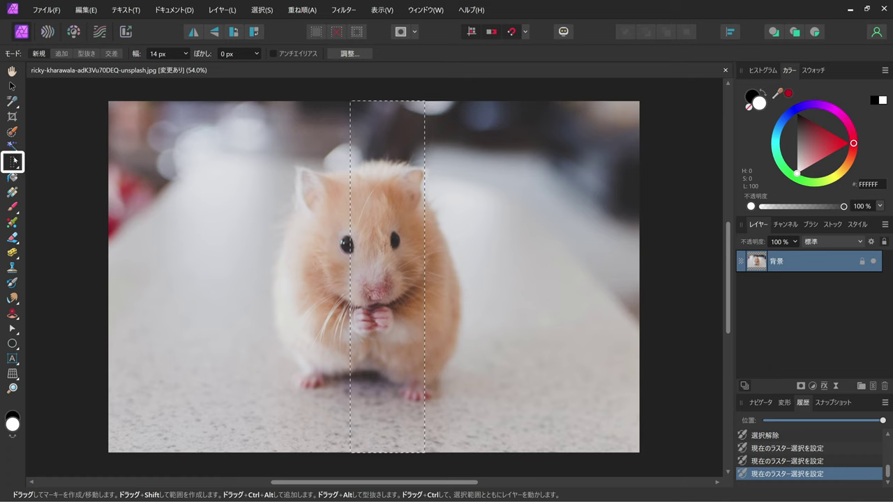
Choose the Row Marquee Tool from the selection flyout, then switch to the Hand Tool
click(14, 161)
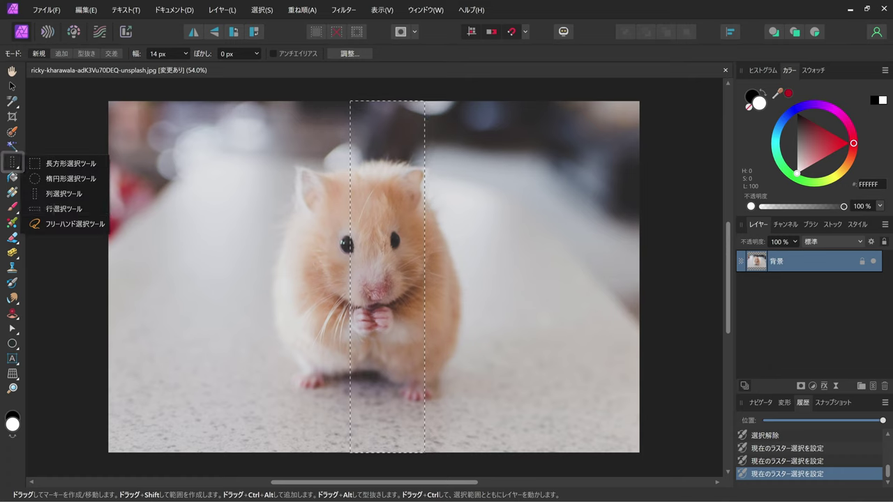
click(54, 209)
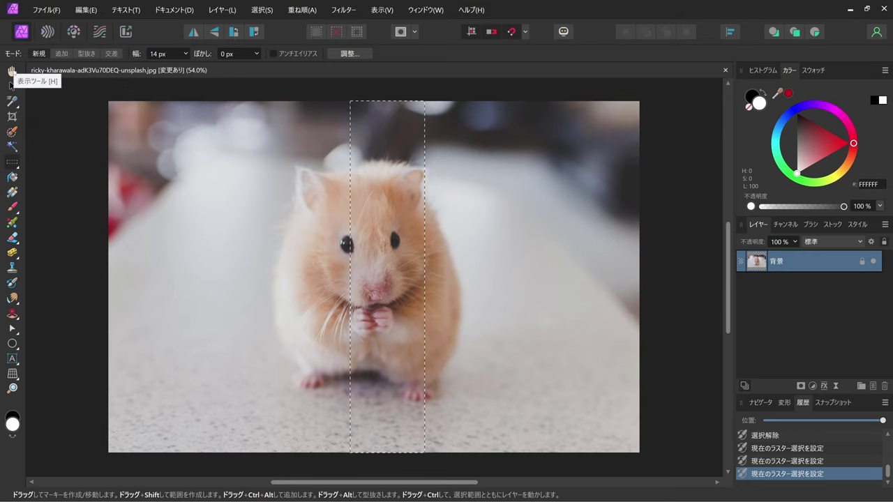
click(12, 71)
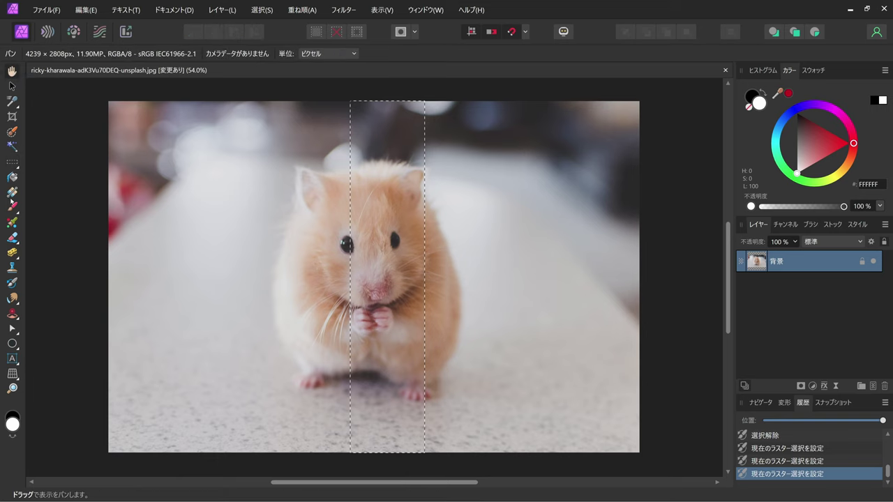
Lower the Row Marquee height and place horizontal row selections across the hamster's head
click(12, 163)
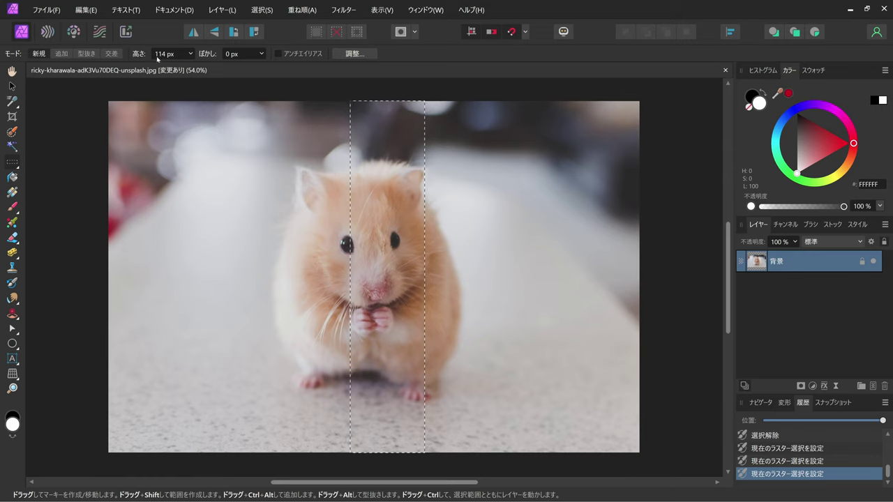
click(188, 54)
drag(192, 67, 172, 67)
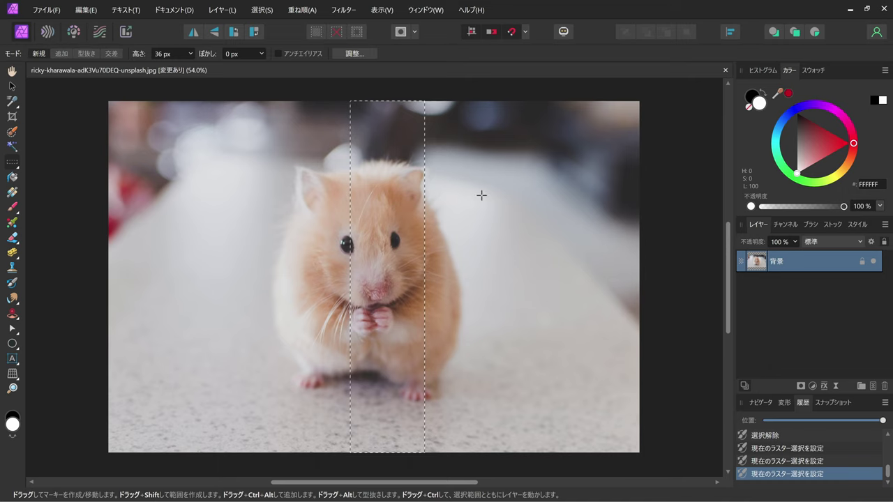
key(m)
drag(481, 210, 481, 227)
click(481, 227)
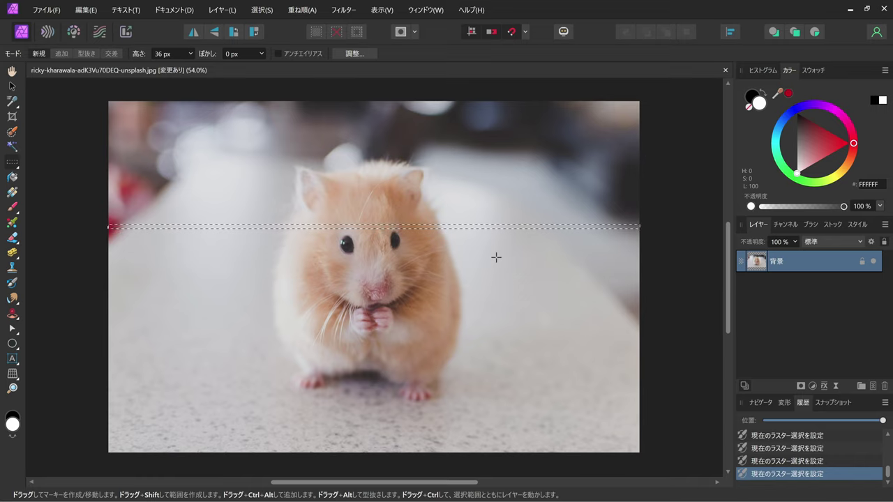
drag(482, 259, 491, 299)
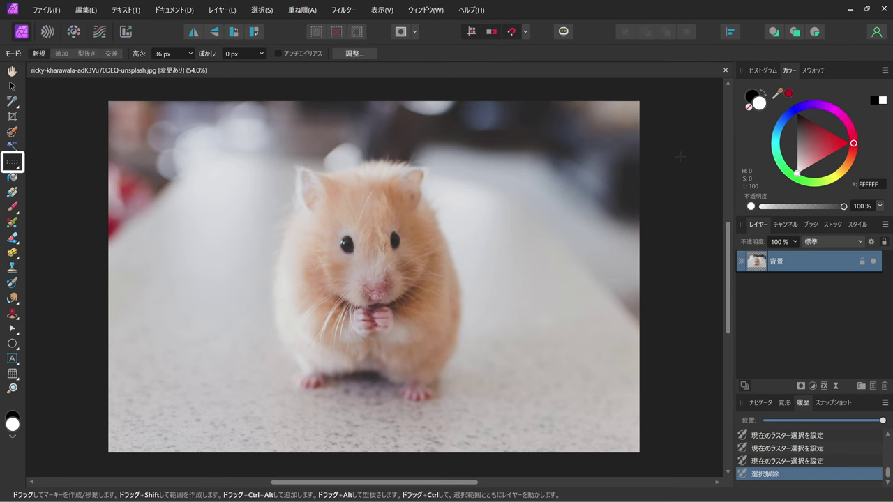
With the Freehand Selection Tool, outline the hamster's head, then a dome-shaped background patch
click(11, 160)
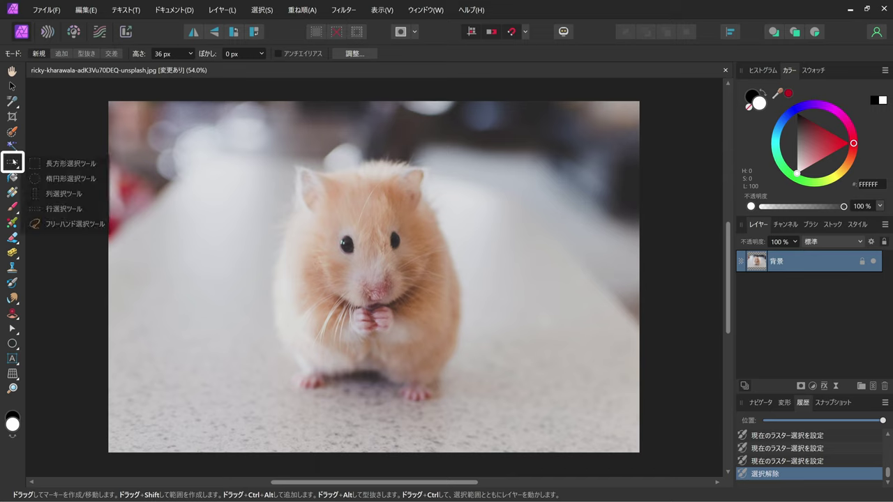
click(55, 224)
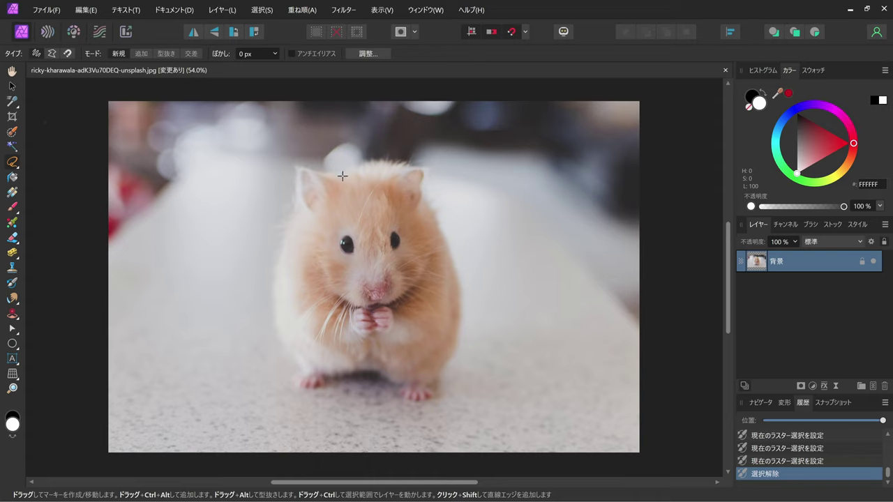
mouse_move(342, 176)
mouse_down()
mouse_move(441, 214)
mouse_move(433, 291)
mouse_move(335, 298)
mouse_move(315, 235)
mouse_move(322, 203)
mouse_move(341, 178)
mouse_up()
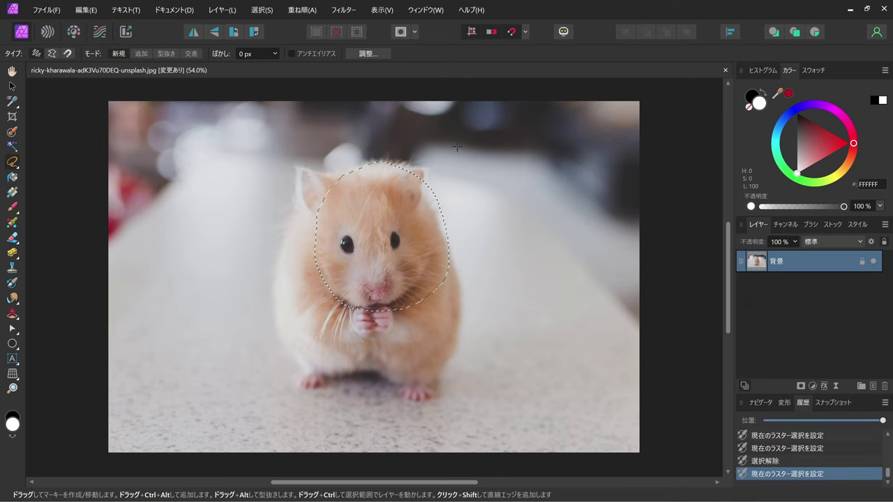
drag(467, 212, 540, 208)
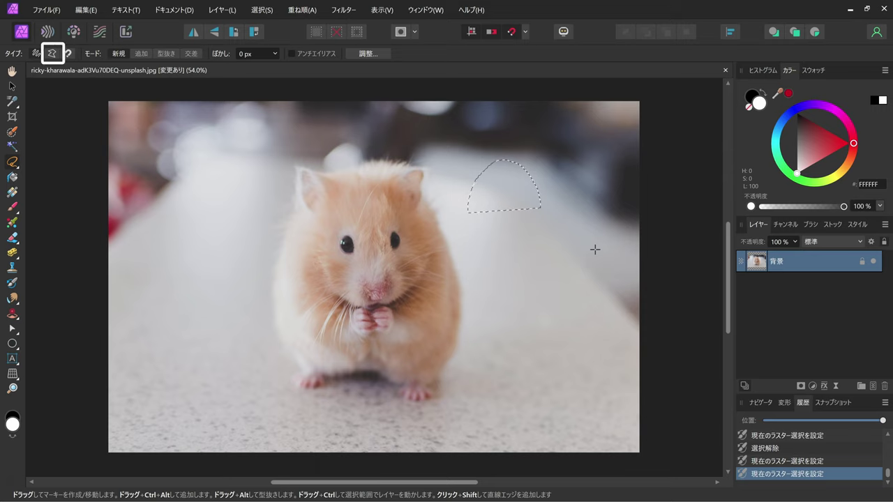
Switch to Polygonal mode and draw a straight-edged polygon selection around the hamster
click(52, 53)
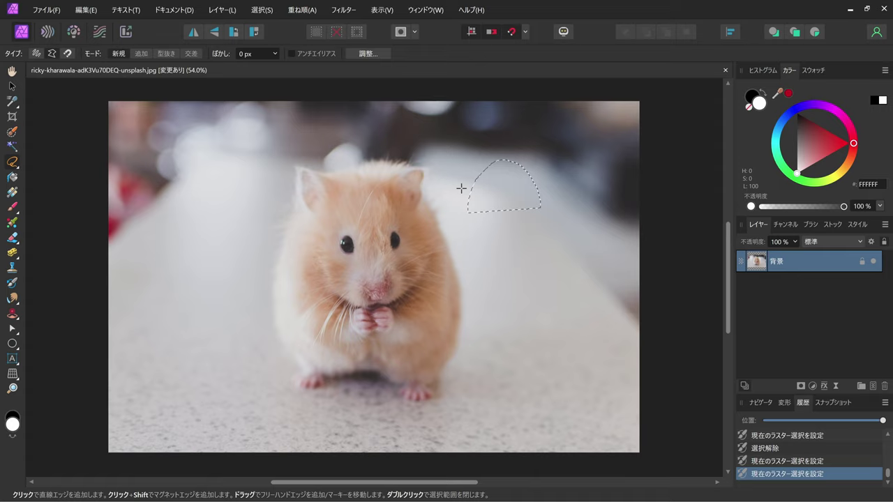
click(435, 219)
click(457, 282)
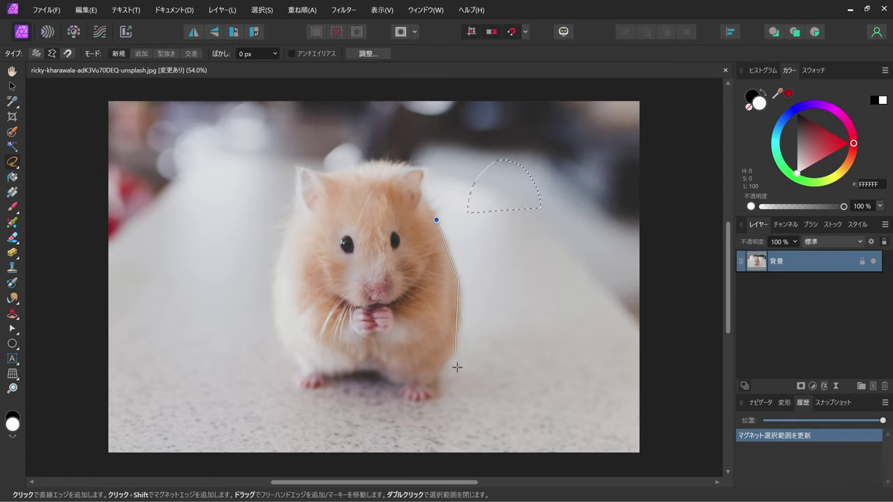
click(453, 356)
click(334, 360)
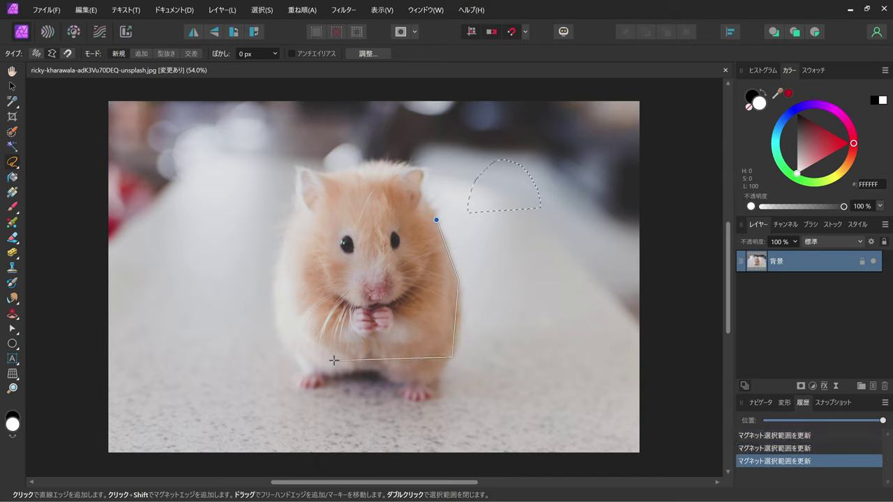
click(272, 289)
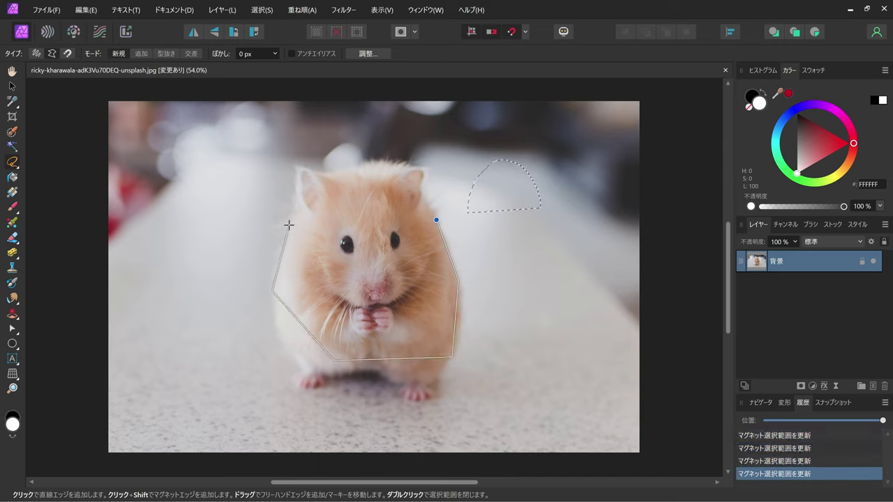
click(288, 225)
click(370, 191)
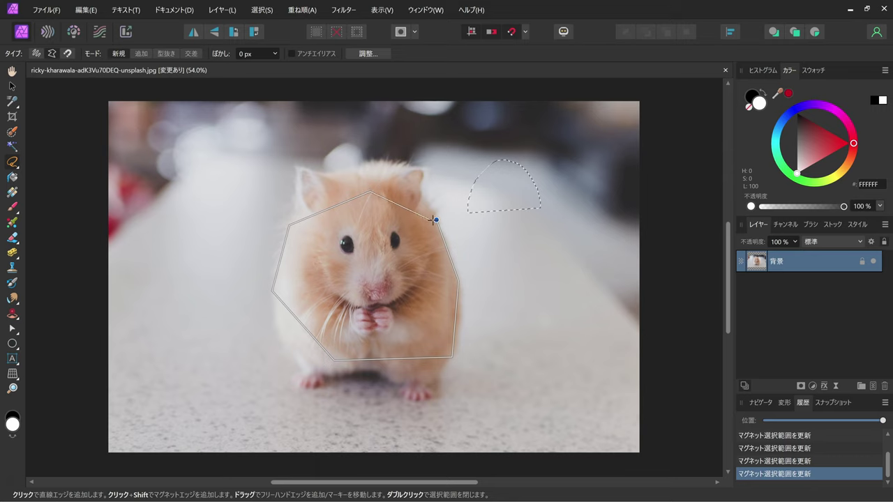
click(436, 220)
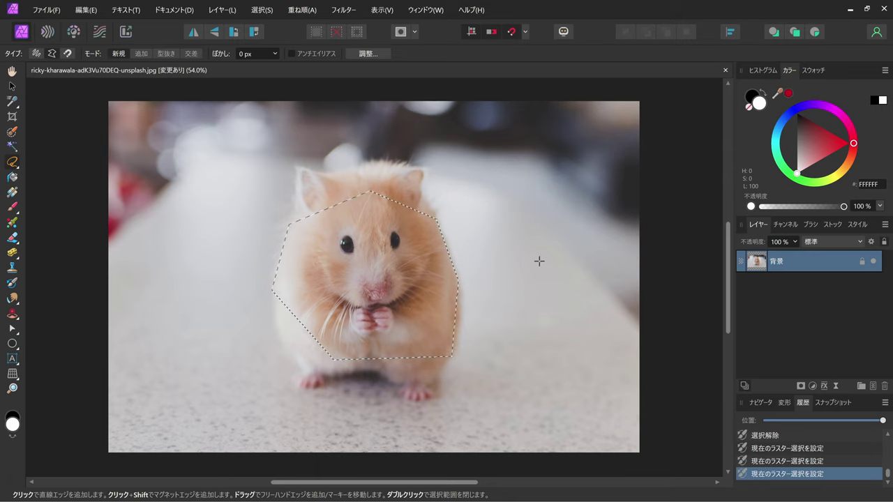
Draw two four-sided polygon selections on the background right of the hamster
click(465, 200)
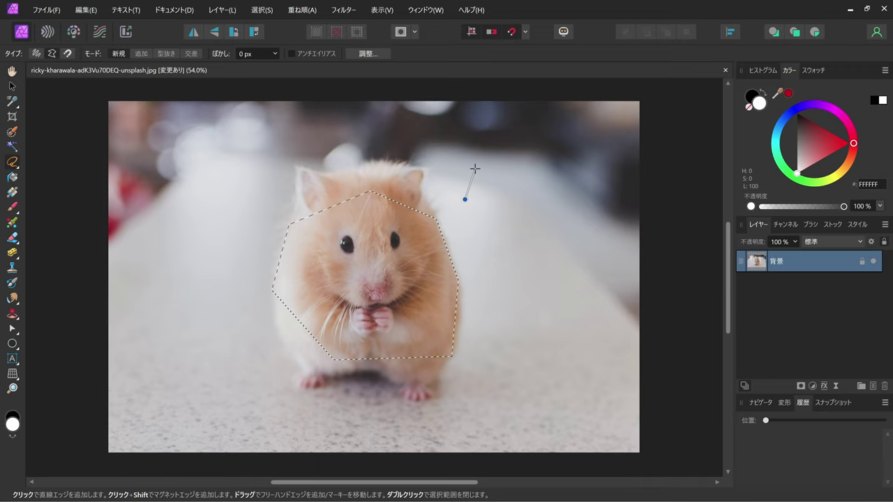
click(475, 169)
click(523, 188)
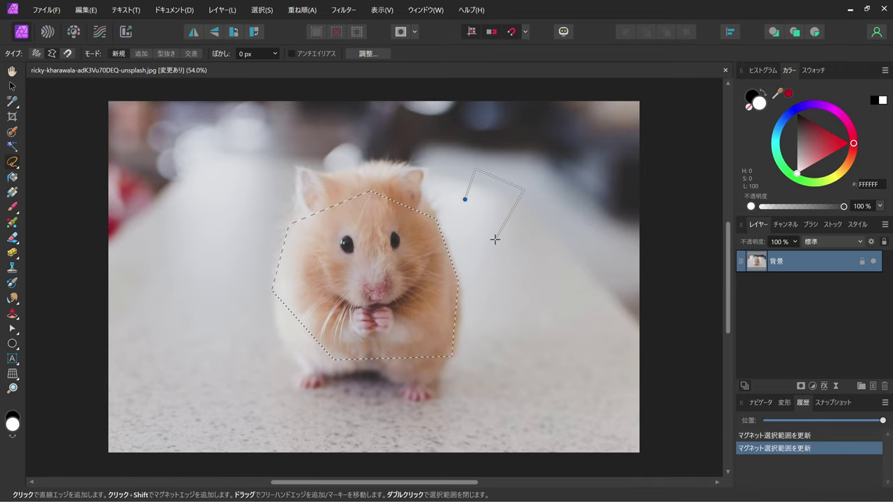
double_click(495, 239)
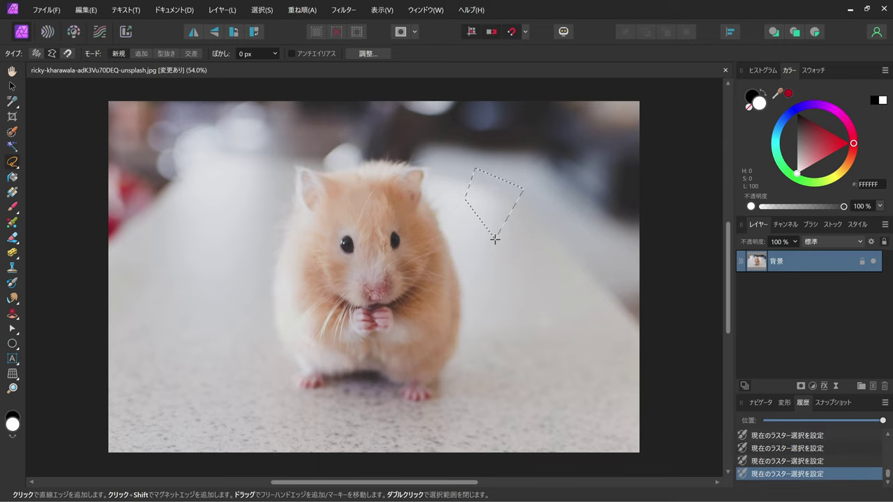
click(481, 268)
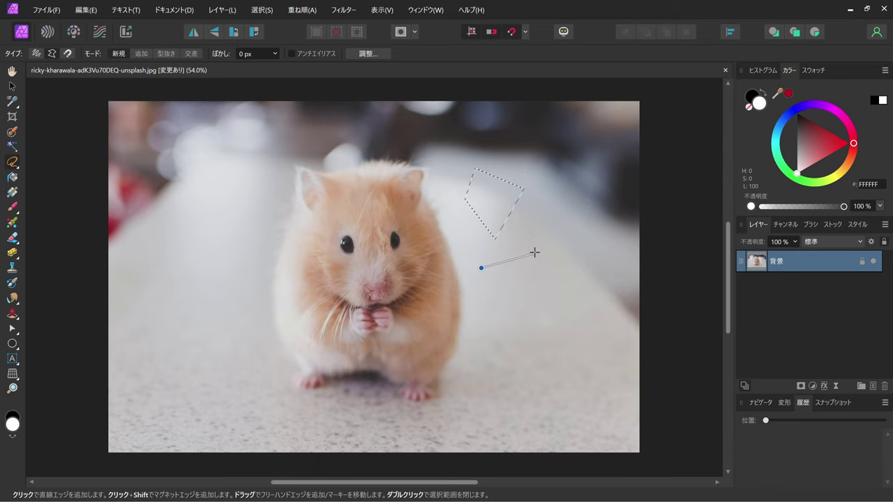
click(534, 251)
click(550, 301)
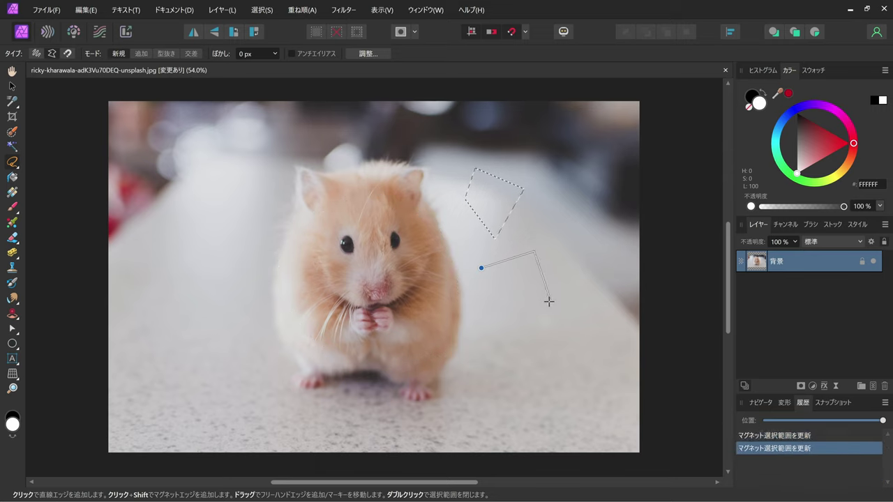
double_click(493, 326)
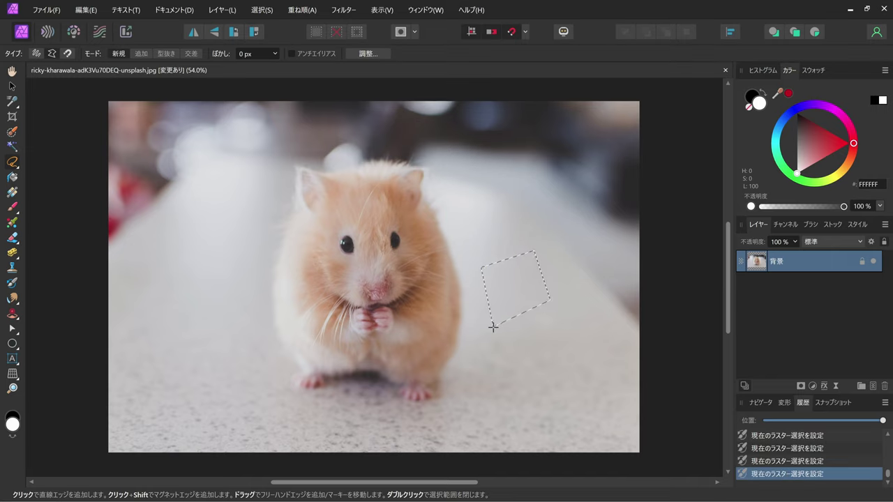
Start a polygon above the hamster's right side, then cancel it with Esc
click(431, 141)
click(500, 151)
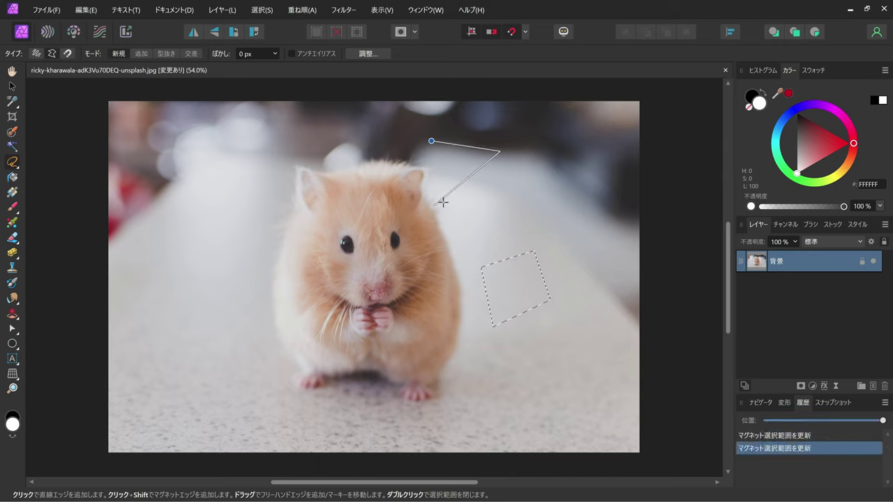
click(434, 206)
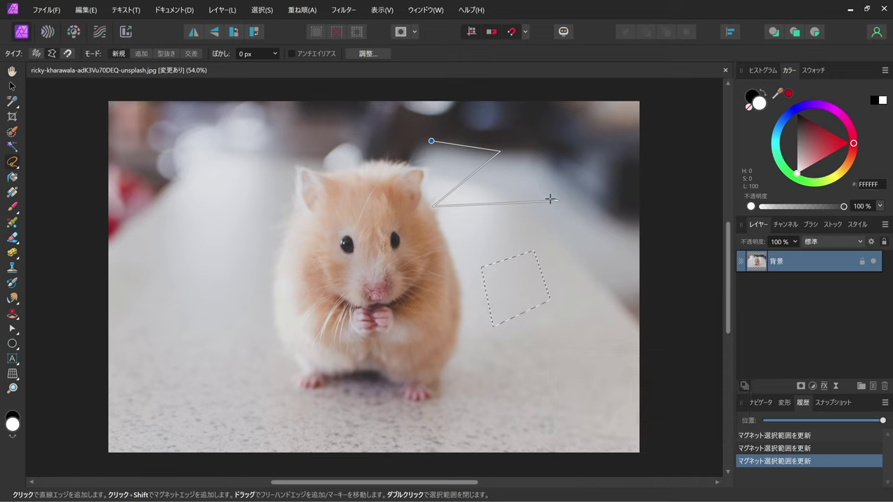
key(Escape)
Draw a flask-shaped selection with straight top edges and a curved freehand bottom
click(468, 168)
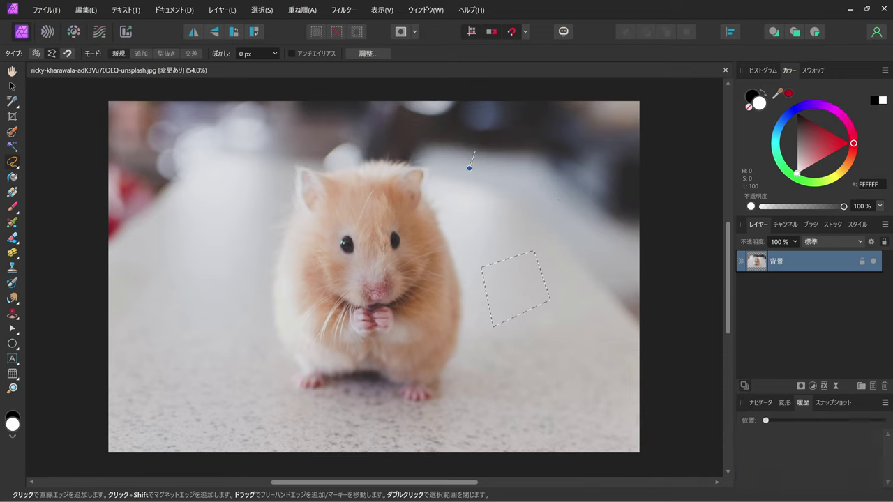
click(469, 126)
click(527, 123)
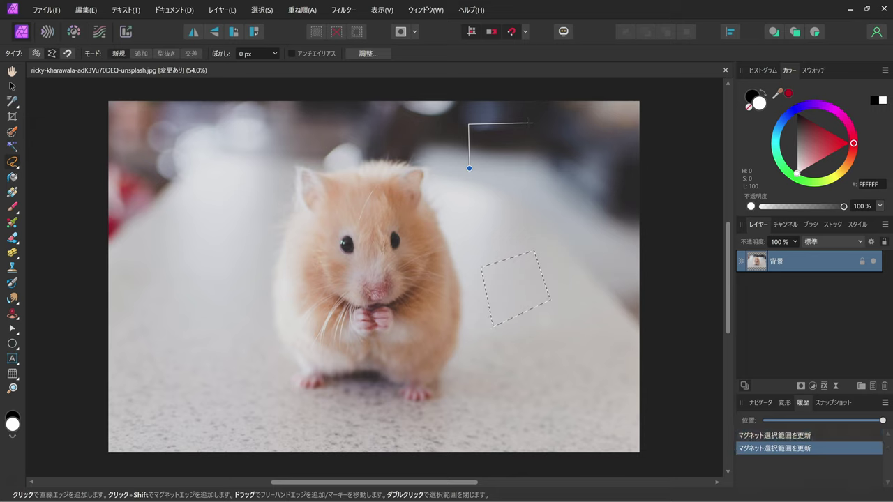
click(526, 170)
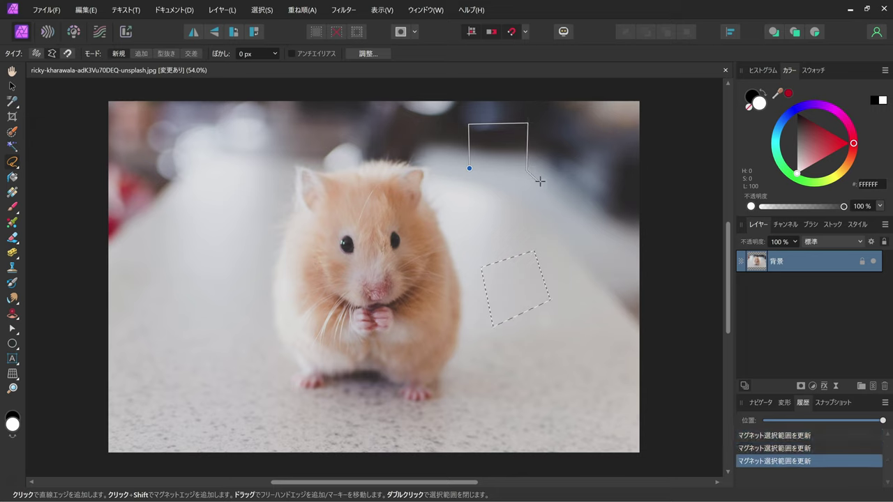
mouse_move(533, 172)
mouse_down()
mouse_move(467, 240)
mouse_move(455, 171)
mouse_up()
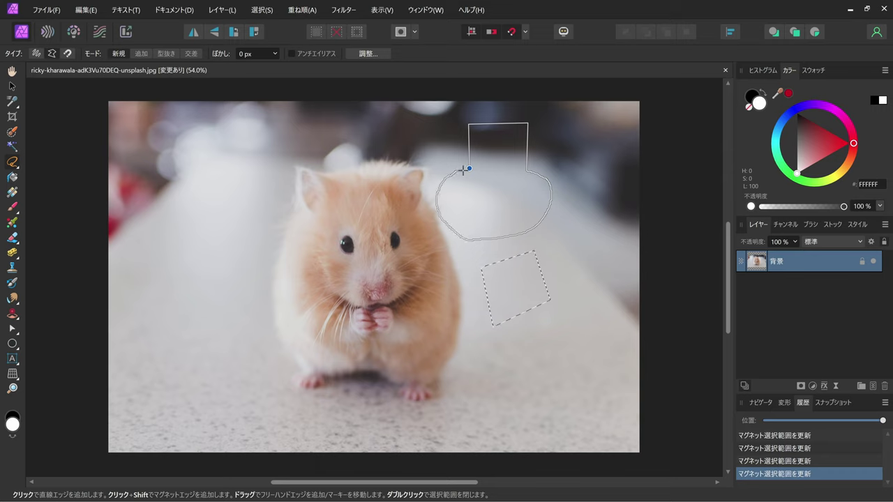
click(463, 169)
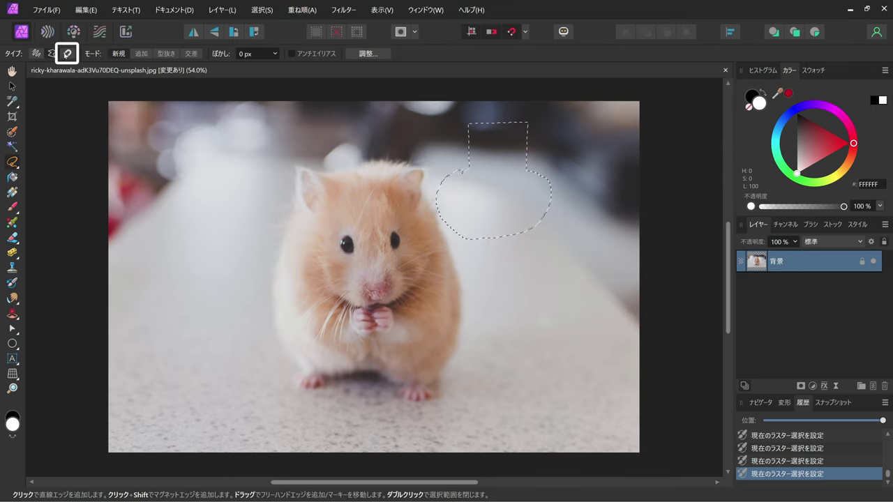
Switch to Magnetic mode and trace a selection snapping to the whole hamster's fur outline
click(67, 53)
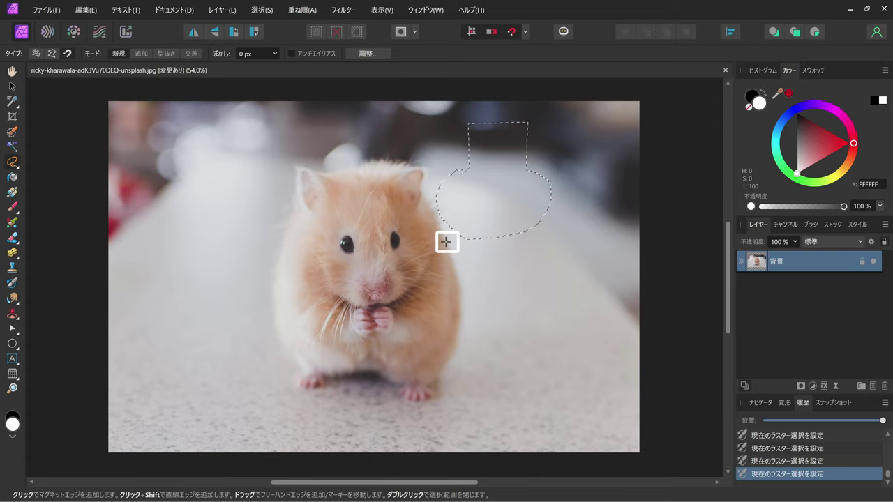
click(446, 242)
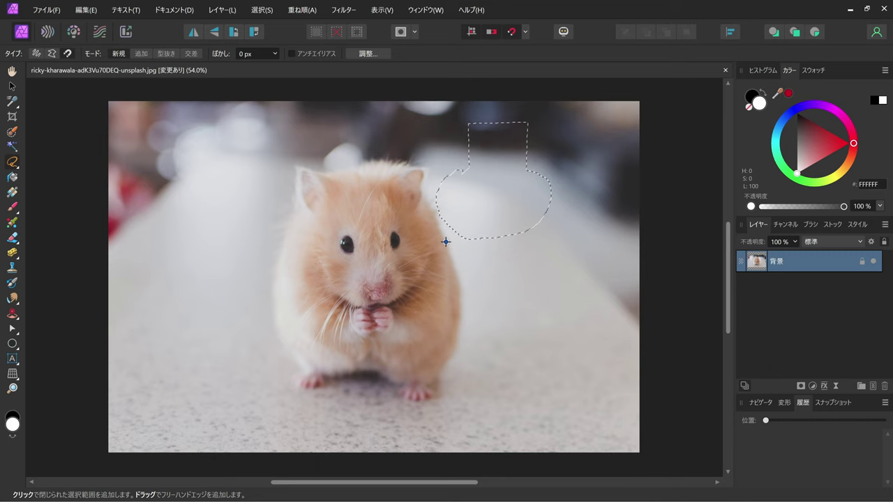
click(446, 242)
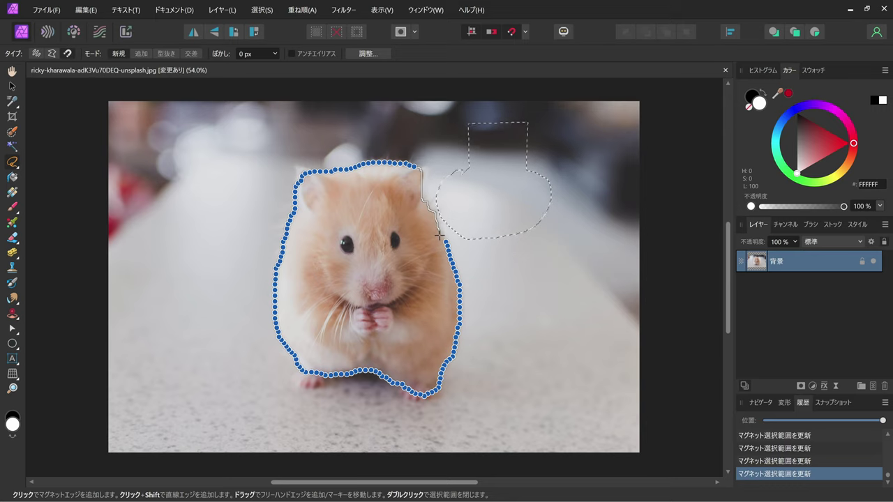
click(442, 238)
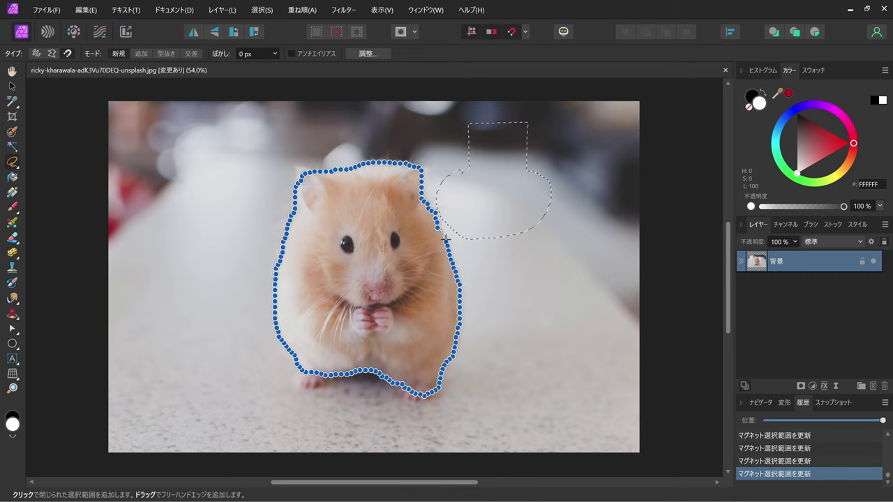
double_click(444, 238)
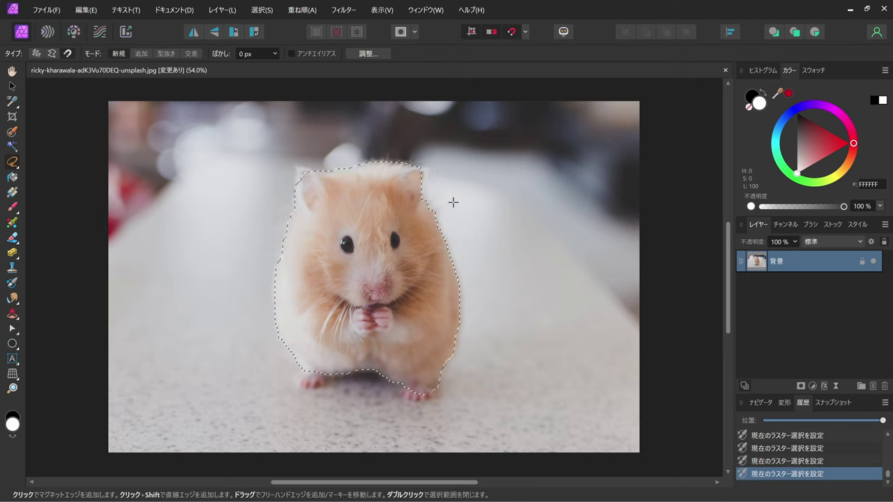